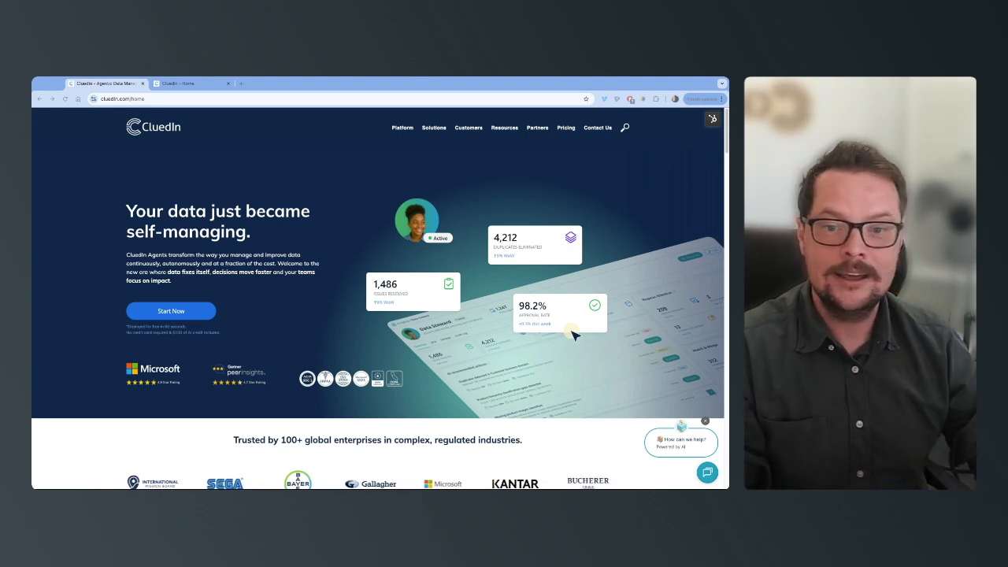
Switch to the CluedIn home page and upload duplicates.csv as golden record data into a new group named test
click(196, 83)
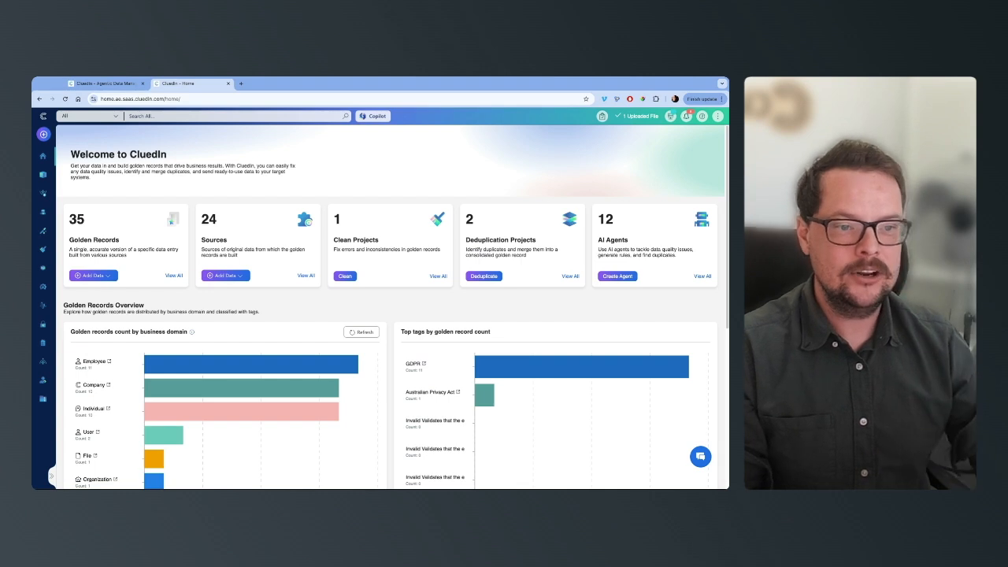
click(101, 276)
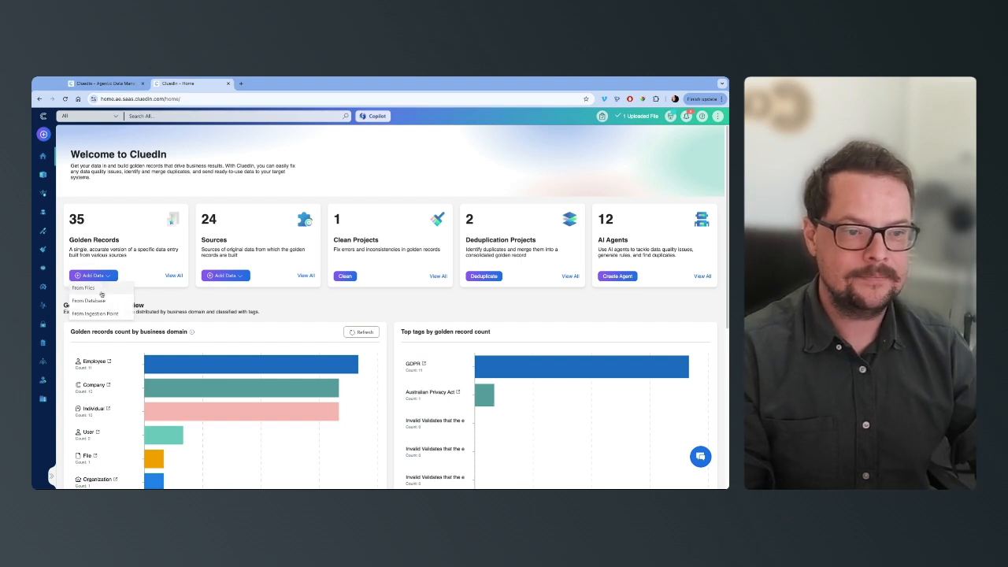
click(93, 288)
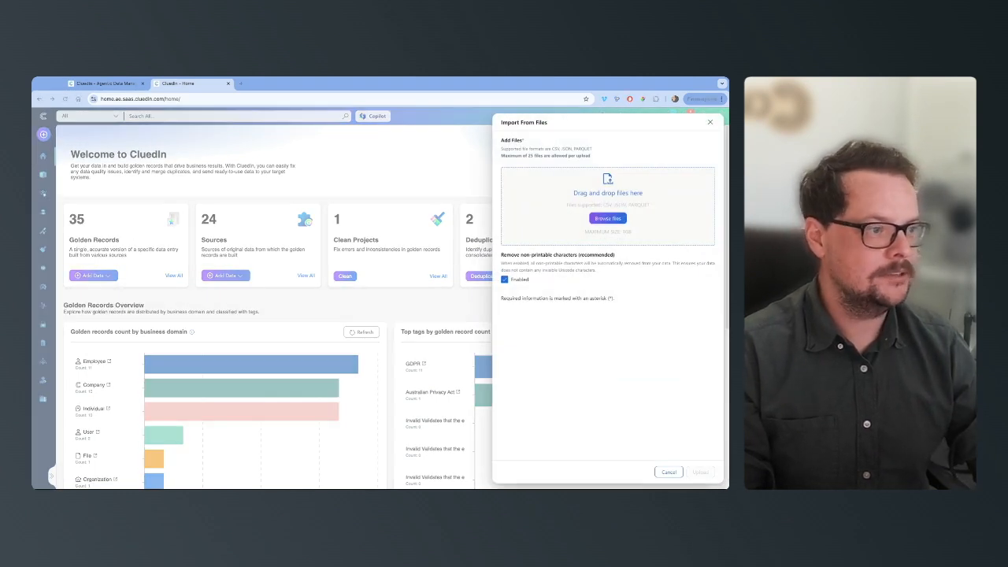
double_click(522, 208)
click(546, 313)
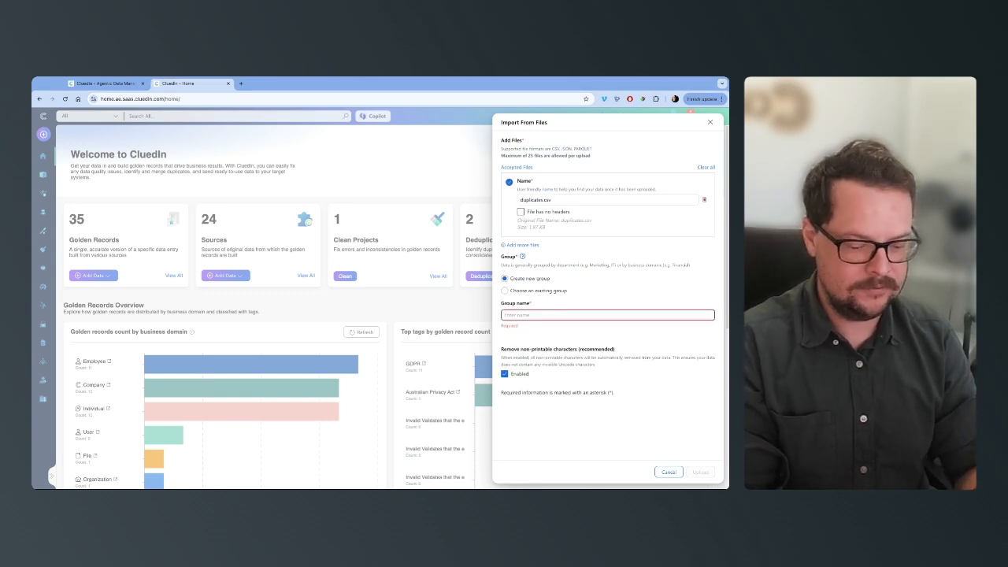
text(test)
key(Return)
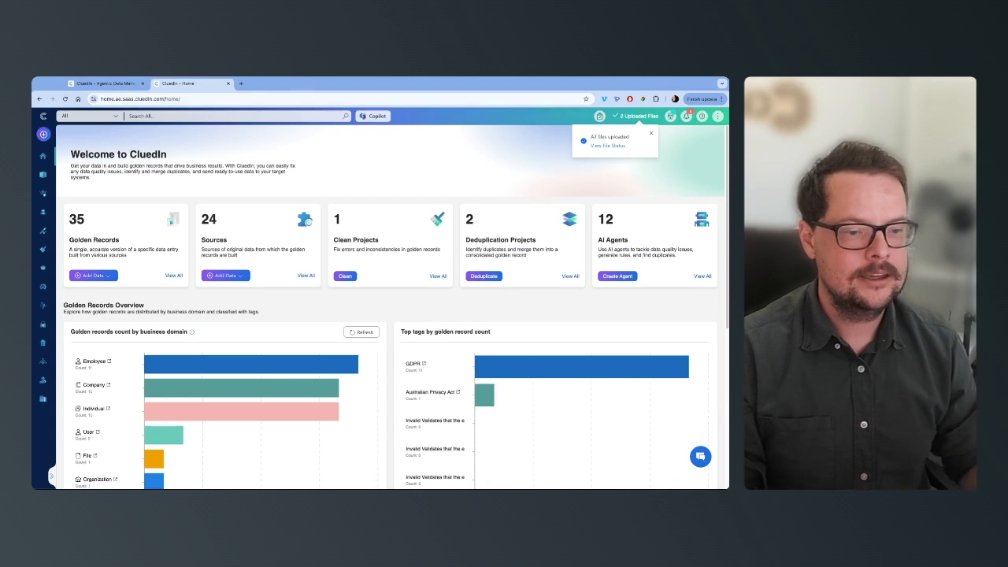
Open the uploaded duplicates.csv data set and start a new mapping with the Auto Mapping type
click(71, 469)
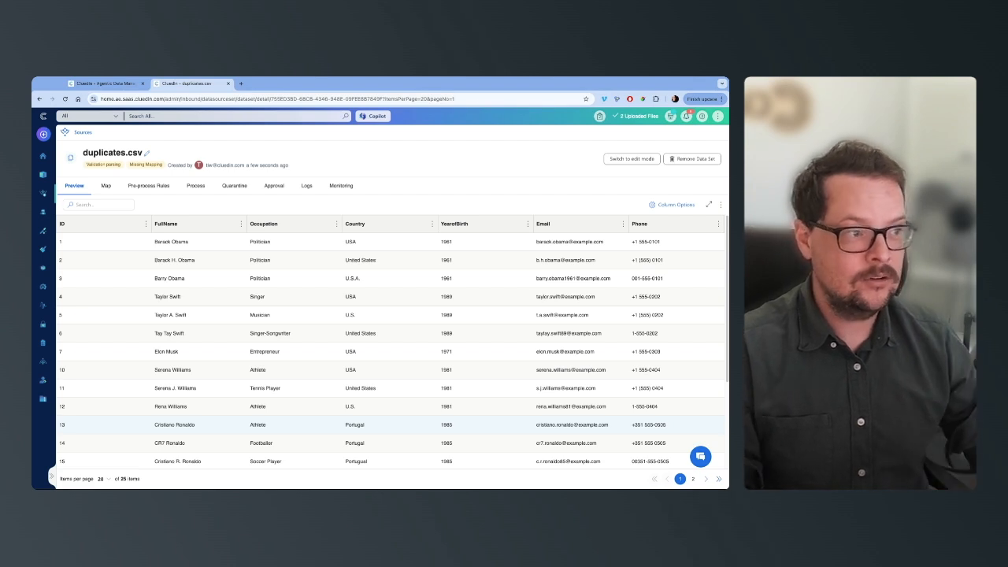
click(105, 185)
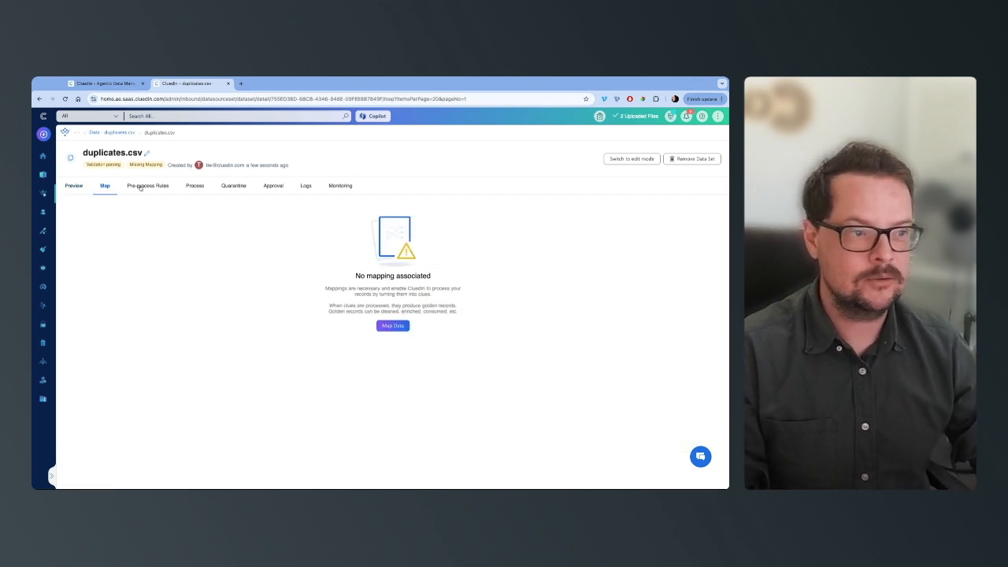
click(393, 325)
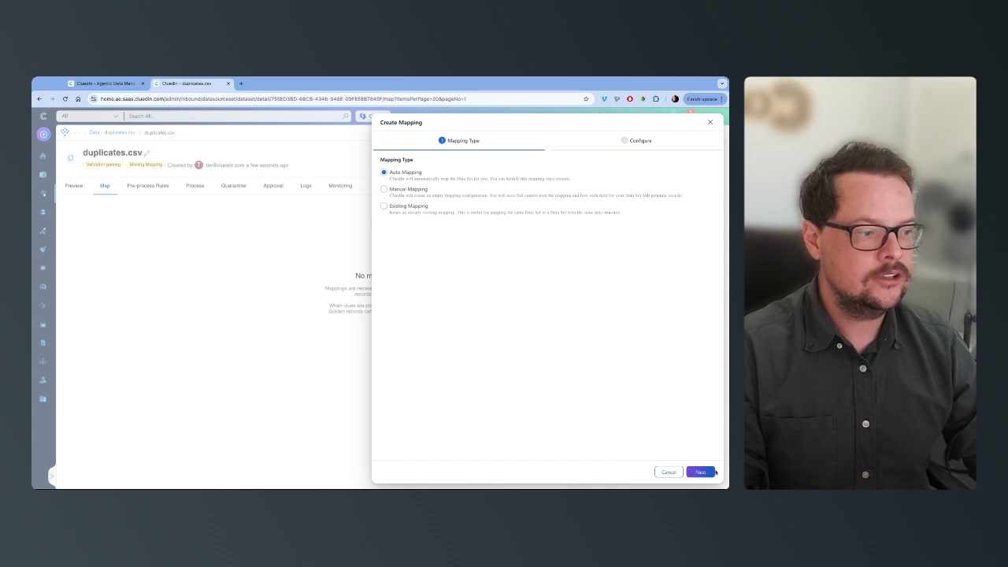
click(699, 471)
Create a new business domain named People for the mapping and give it the Person icon
click(418, 178)
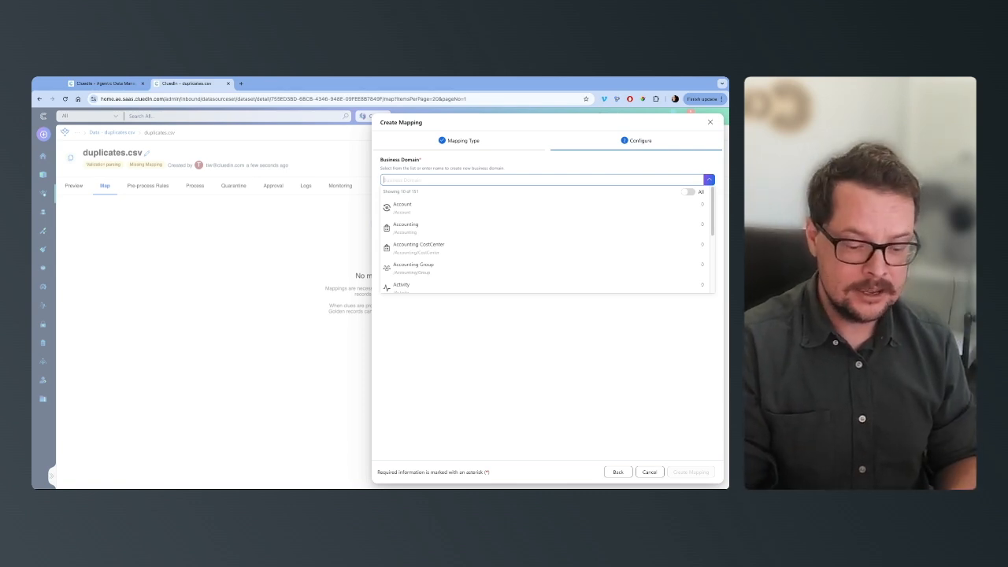
text(People)
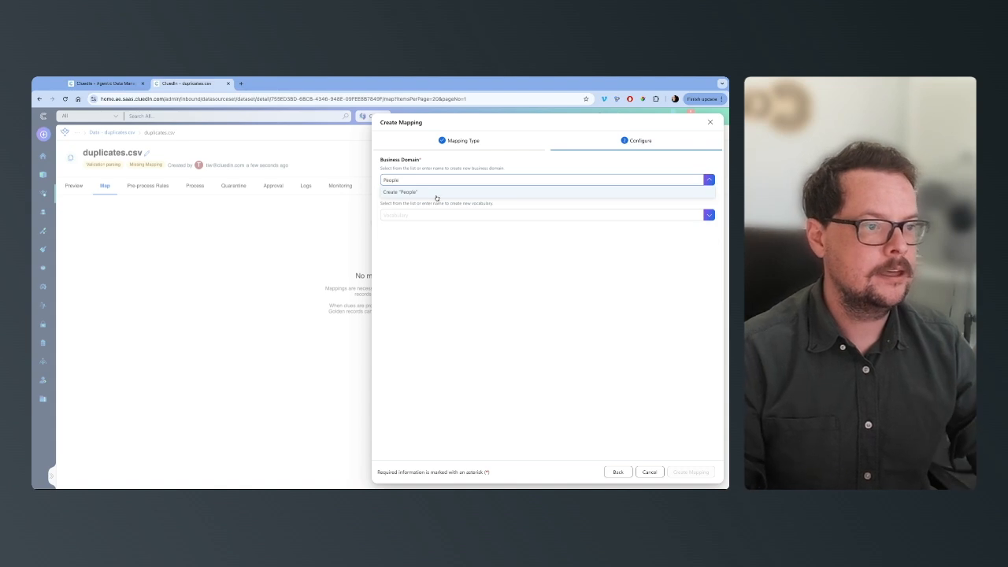
click(436, 195)
click(436, 265)
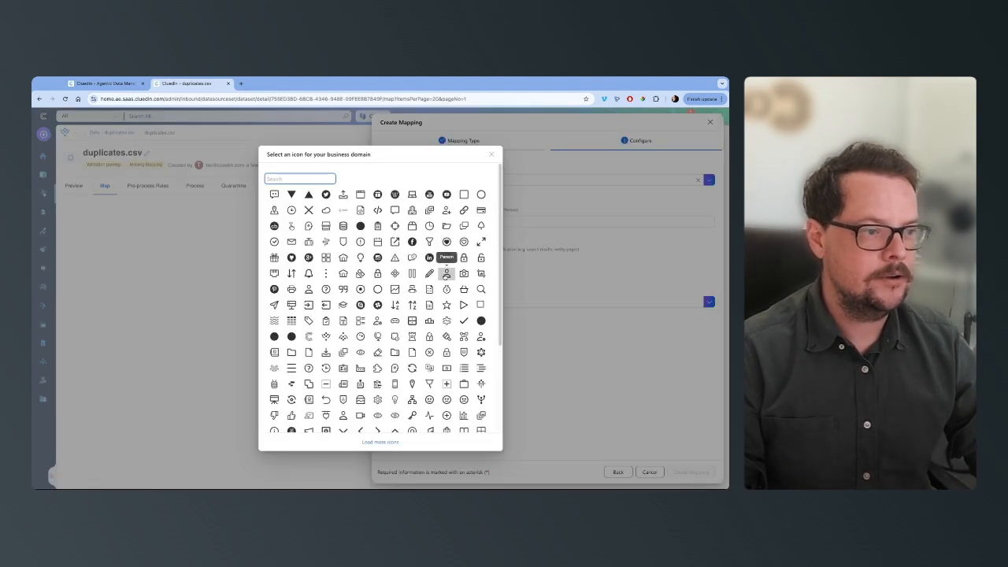
click(446, 274)
Create a new vocabulary named People and generate the mapping
click(449, 301)
text(People)
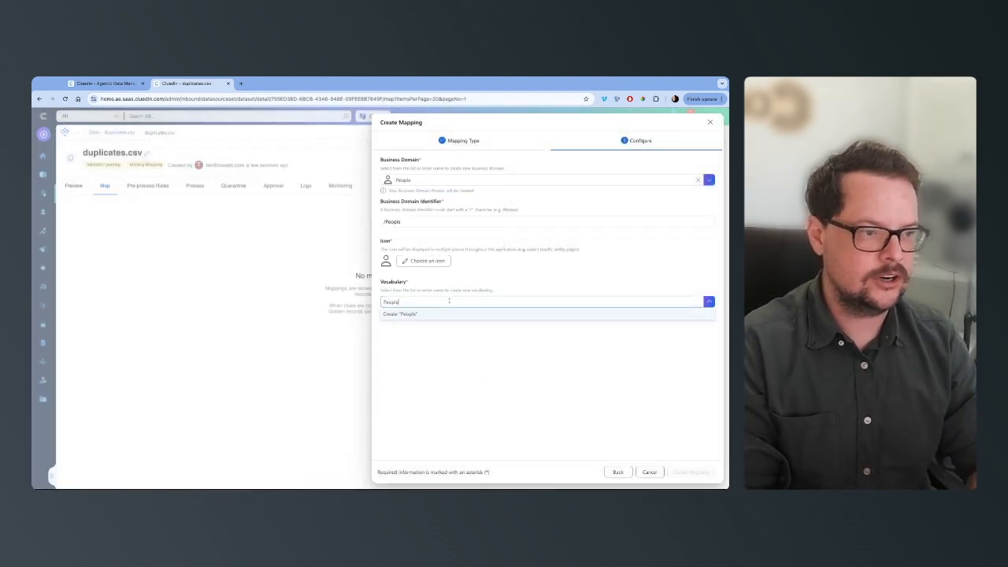
click(475, 313)
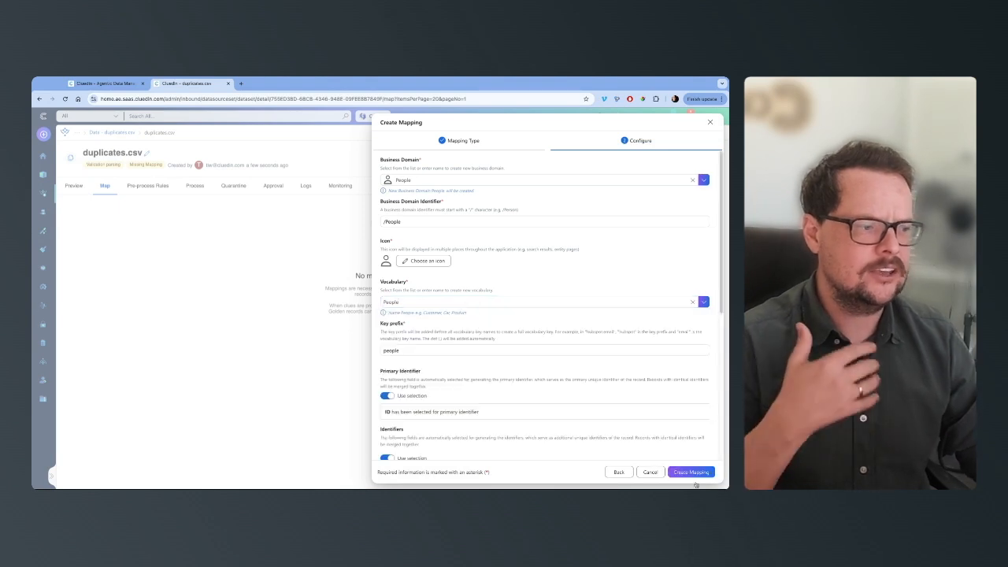
click(697, 475)
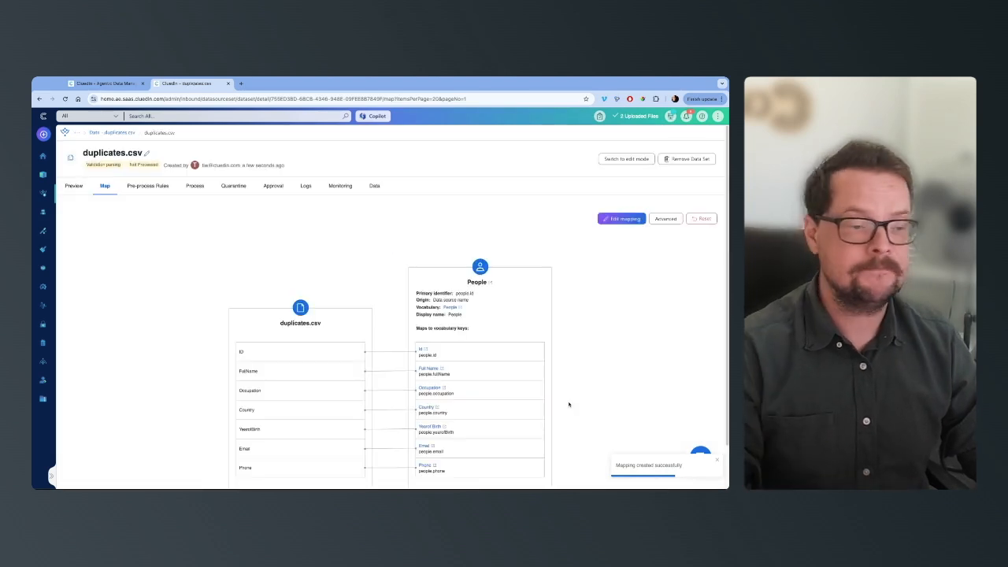
Process the mapped duplicates.csv data set into golden records
click(198, 186)
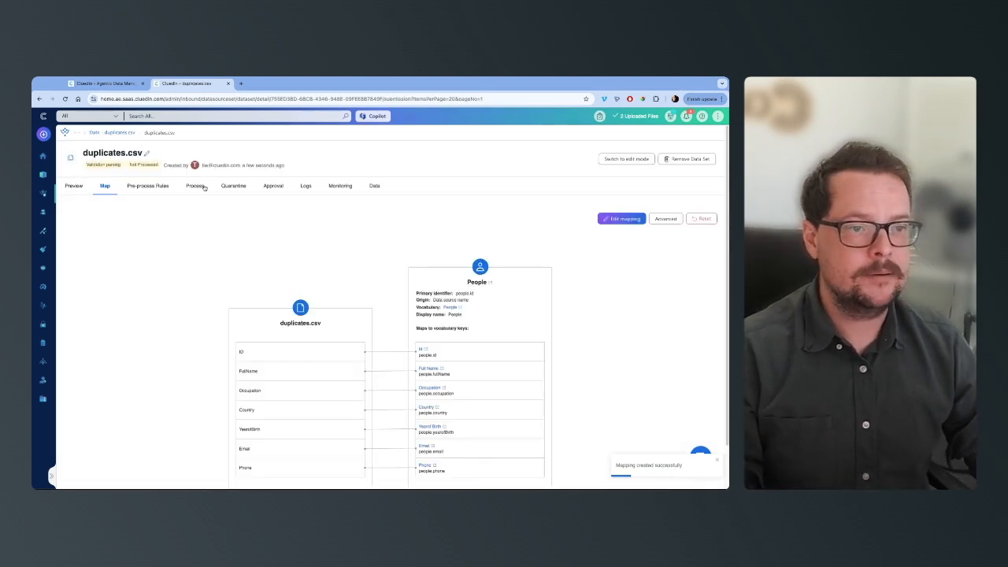
click(75, 205)
click(698, 471)
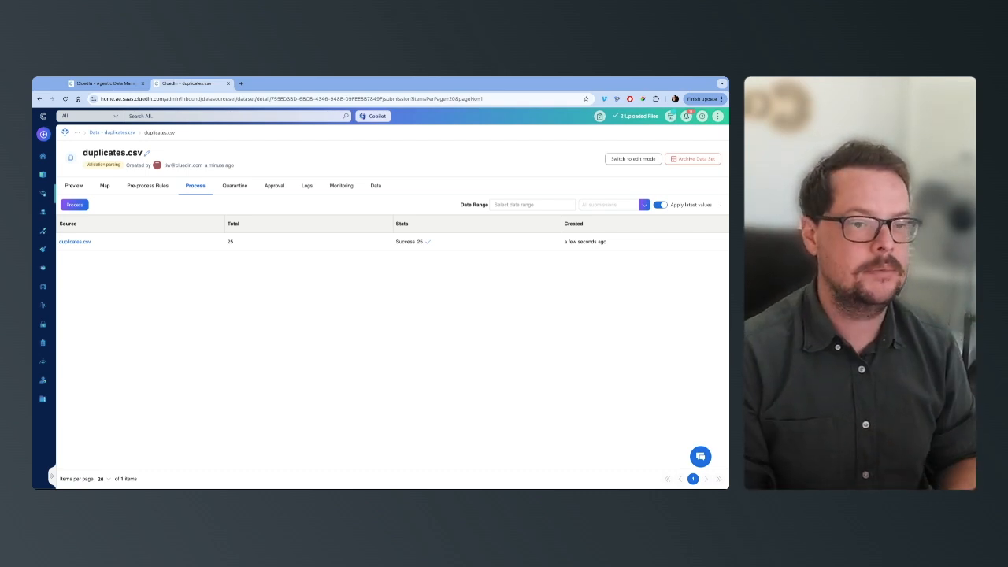
Create a new AI agent named People Fixer
click(42, 211)
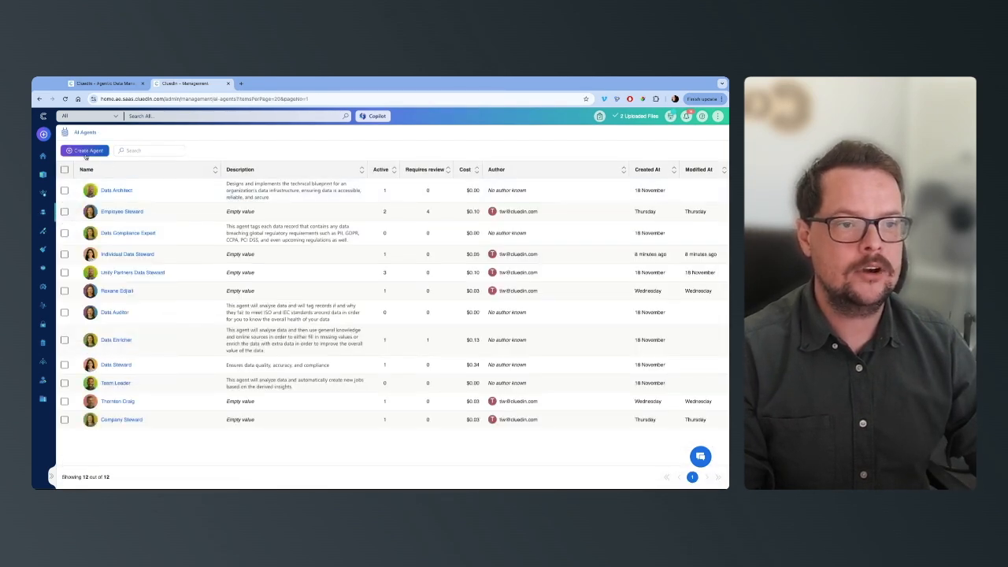
click(86, 151)
text(People Fixer)
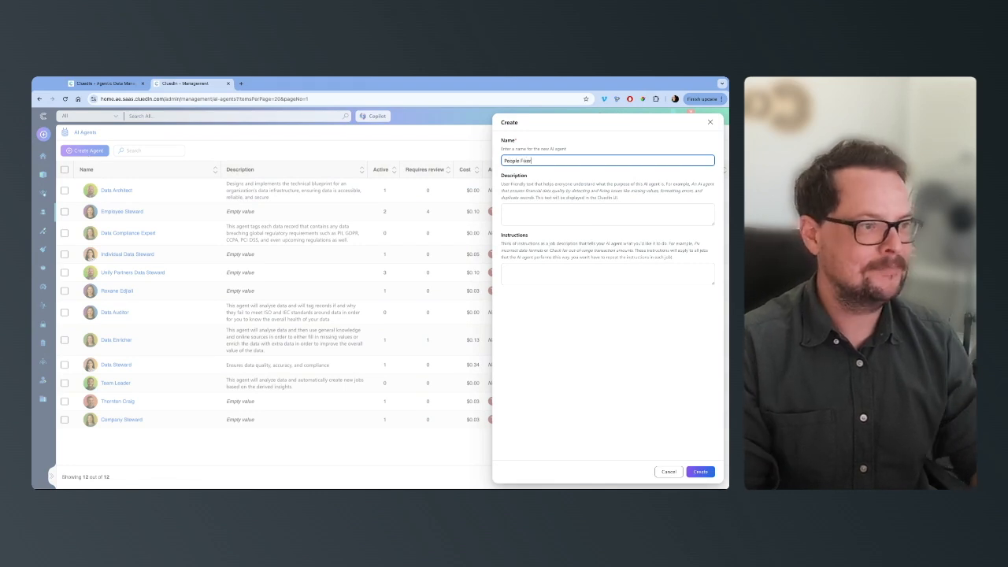
click(699, 471)
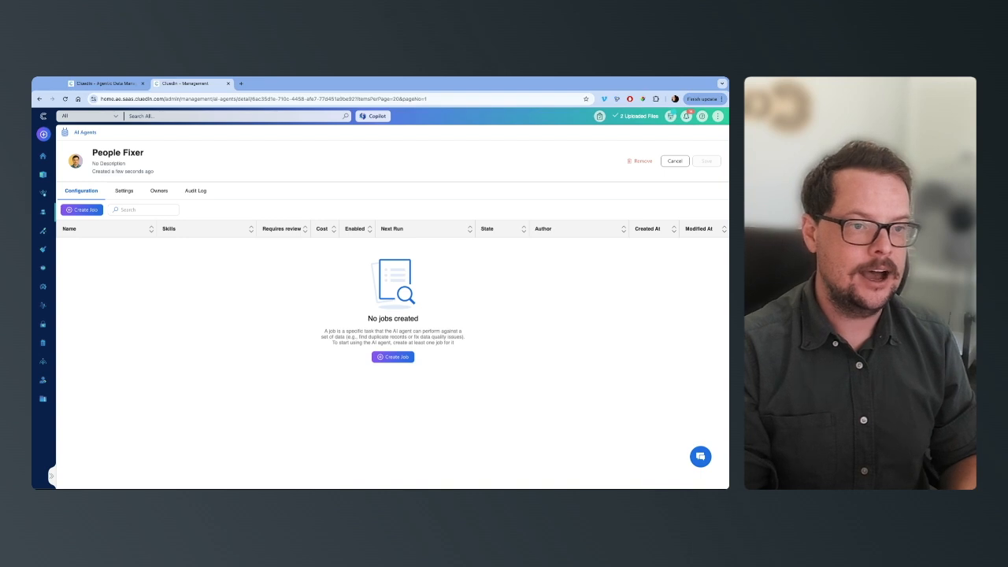
Create a job for the agent named "Fix duplicates in people data" using the CluedIn - High Accuracy endpoint
click(396, 358)
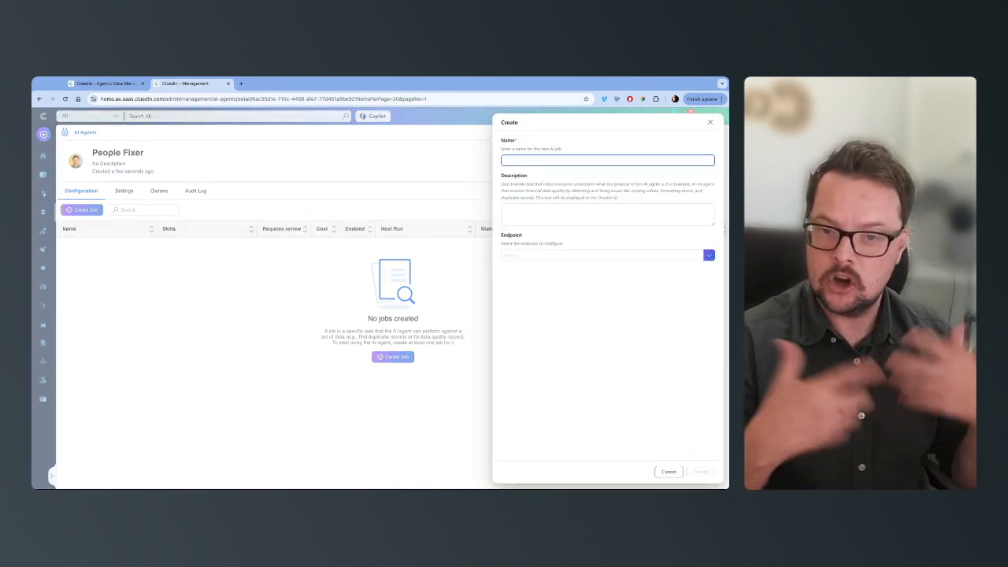
text(Fix)
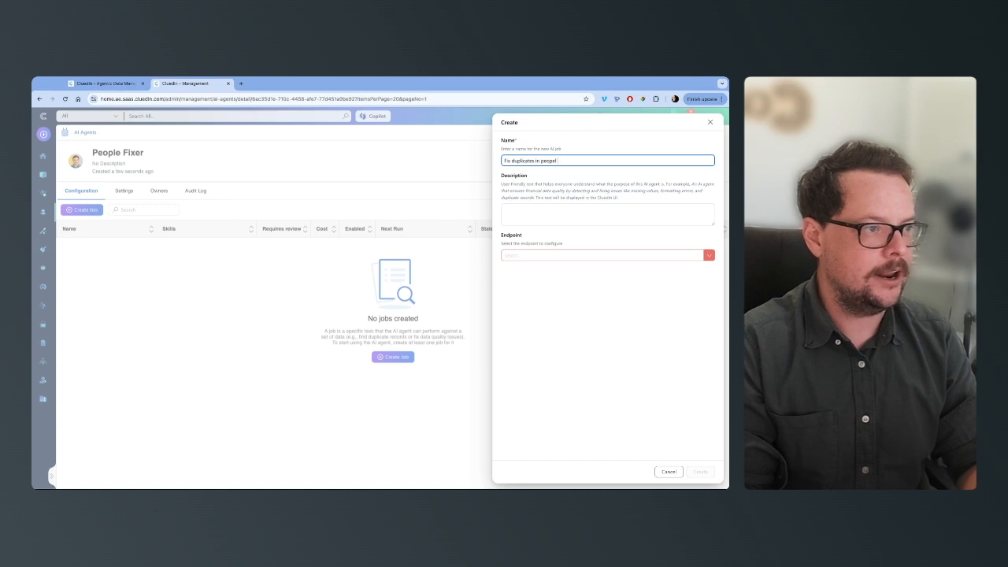
text(duplicates in people data)
click(572, 255)
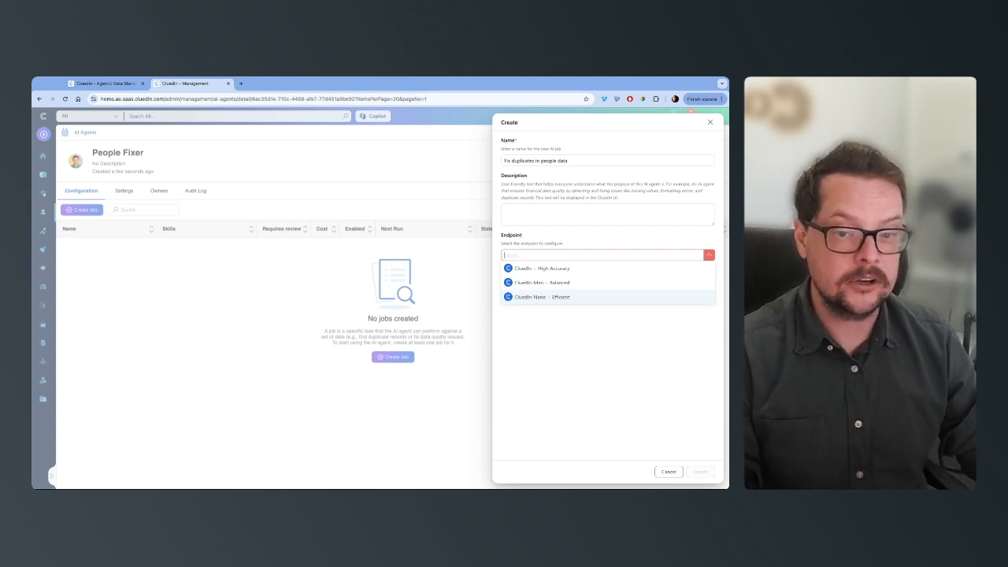
click(554, 268)
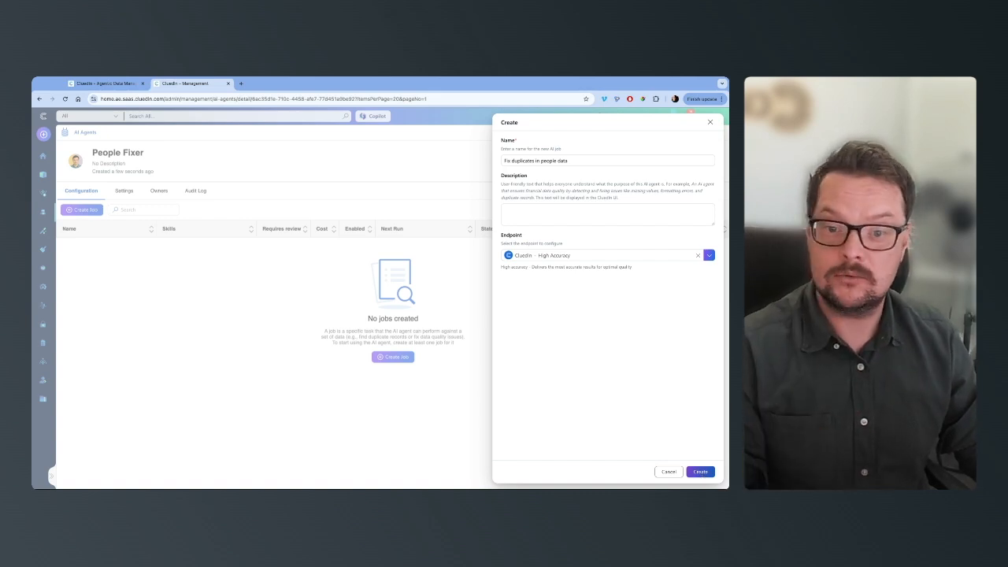
click(699, 471)
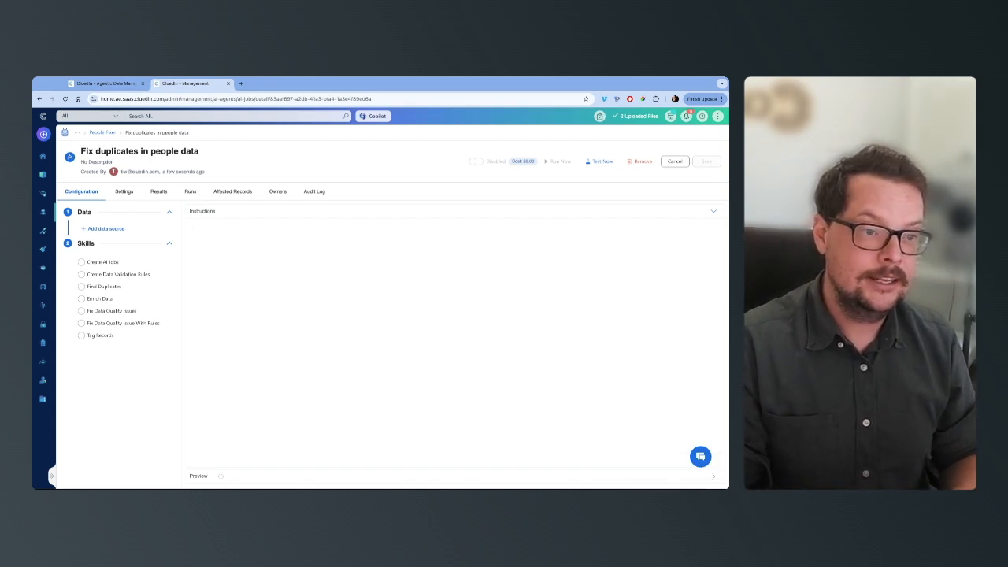
Write the job instructions "Can you please find all the duplicated people in this data." and choose the Find Duplicates skill
click(197, 231)
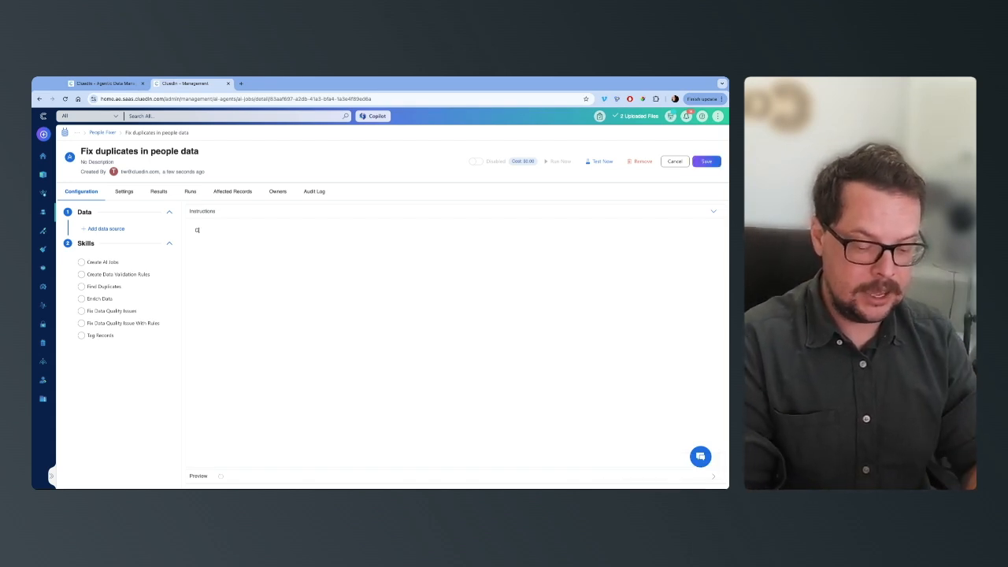
text(Can you please find)
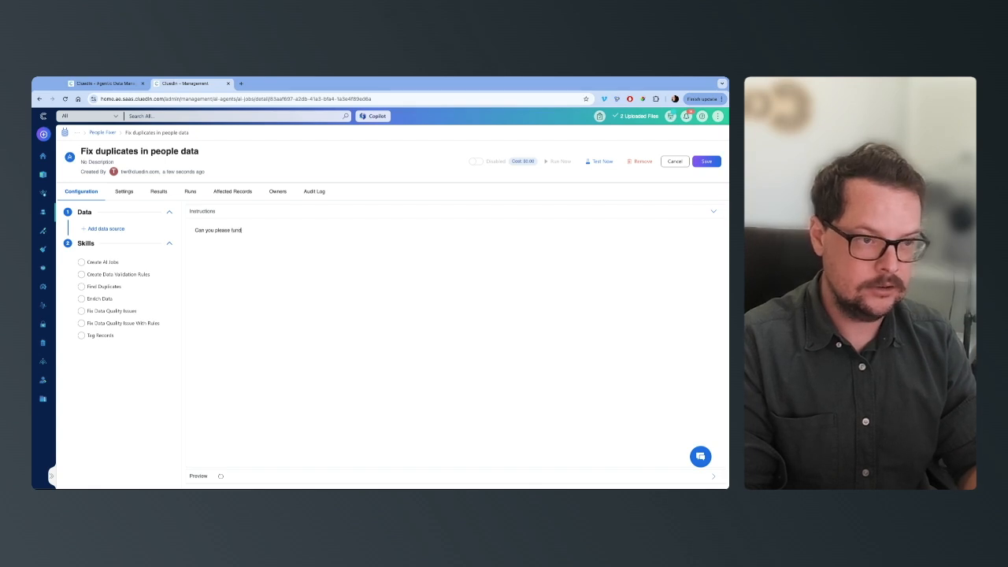
text( all the duplicaticat)
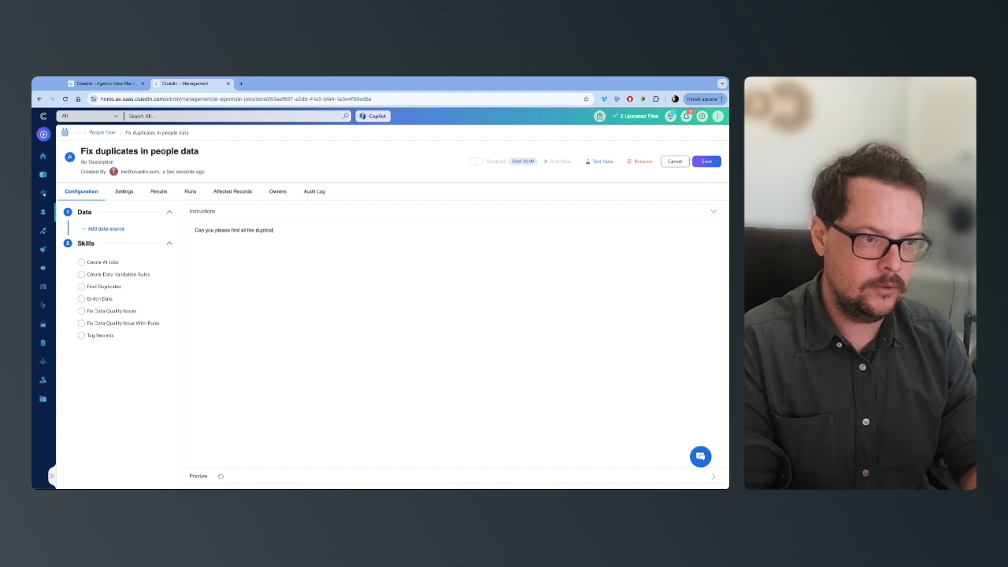
text(ed people in t)
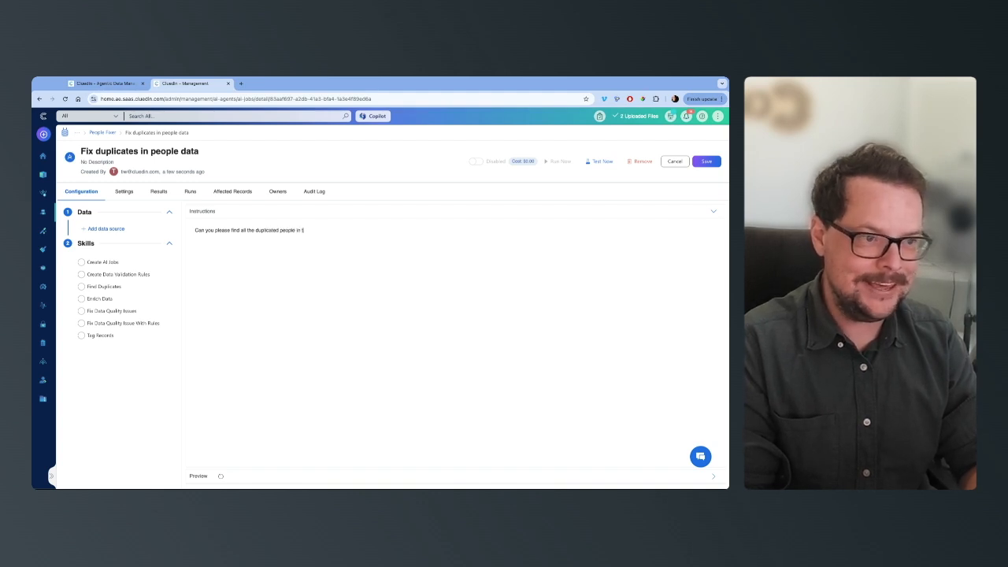
text(his data.)
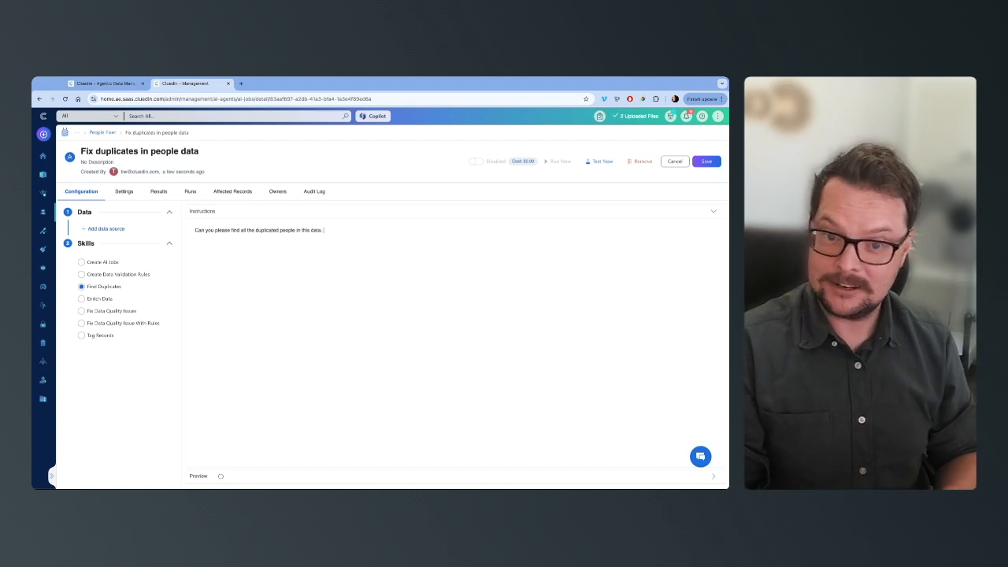
Add a data source named People of type Query to the job and start its first condition
click(107, 229)
text(#eople)
click(221, 315)
click(221, 337)
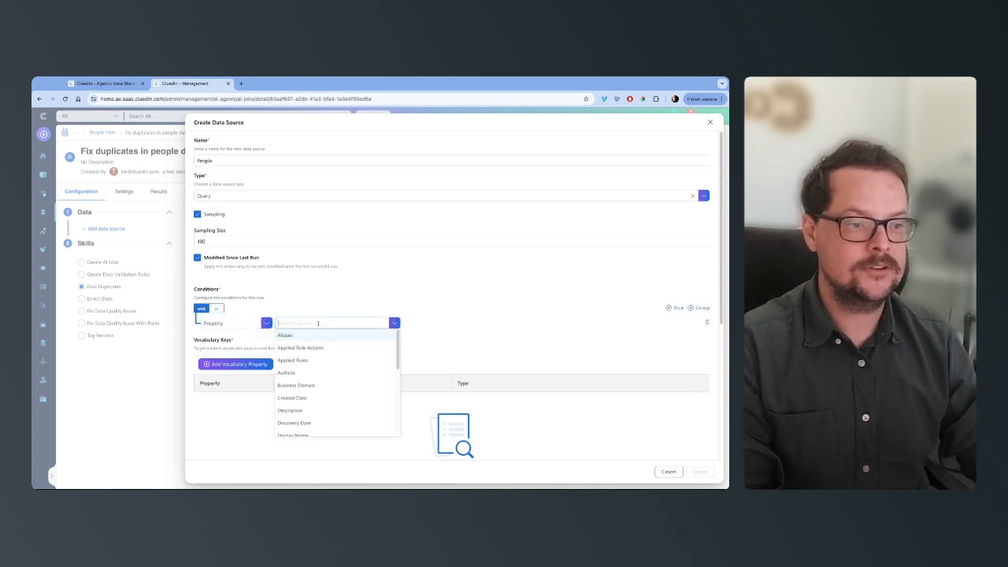
Set the data source condition to Business Domain Equals People
click(311, 384)
click(413, 324)
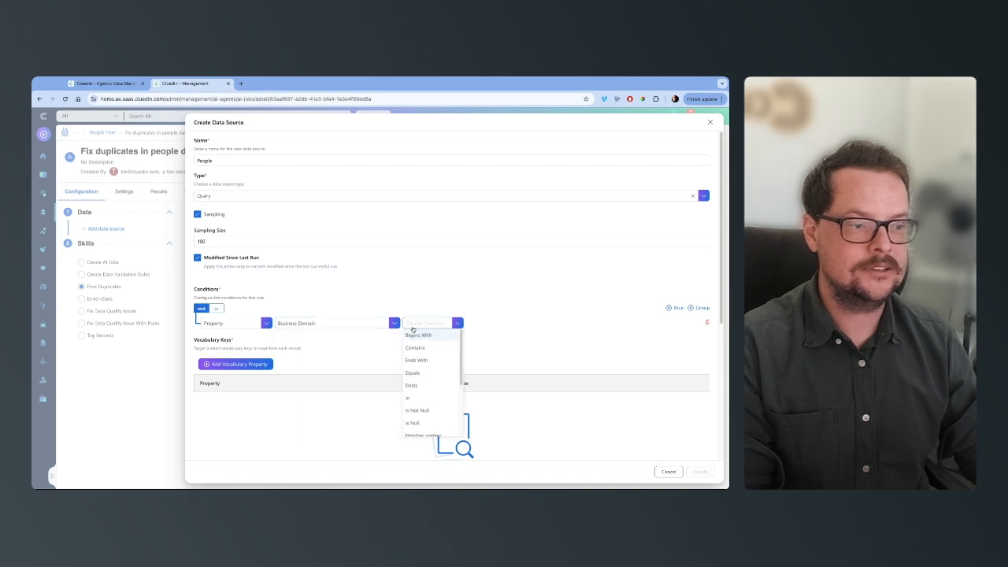
click(411, 372)
click(260, 345)
scroll(231, 436, down, 2)
click(229, 432)
Add all People vocabulary keys to the data source and create it
click(236, 386)
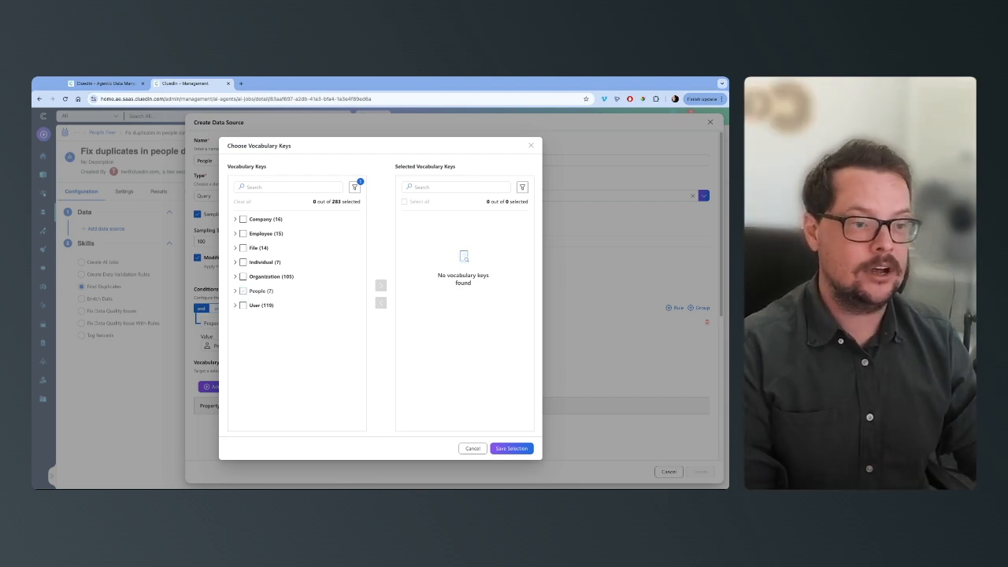
click(243, 291)
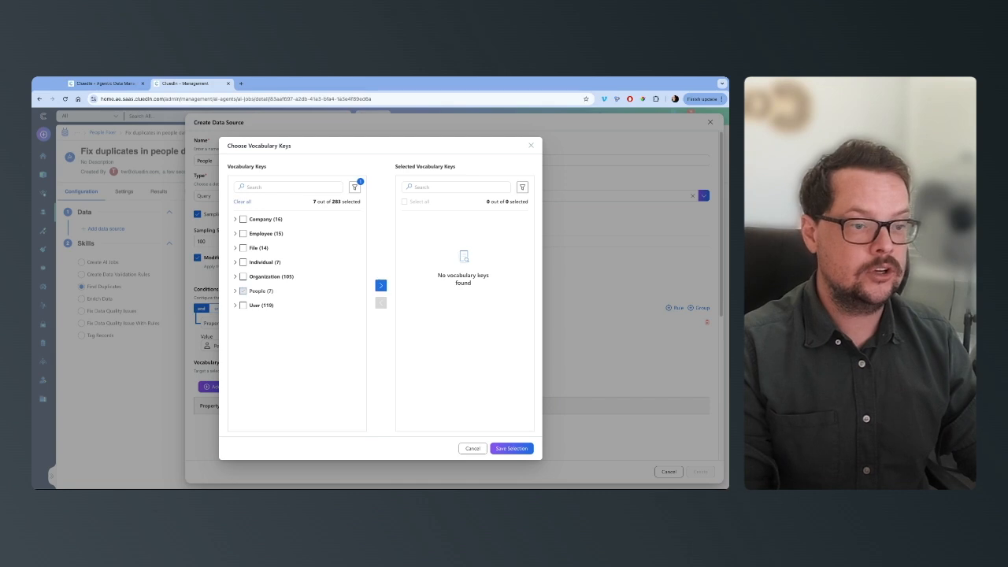
click(380, 287)
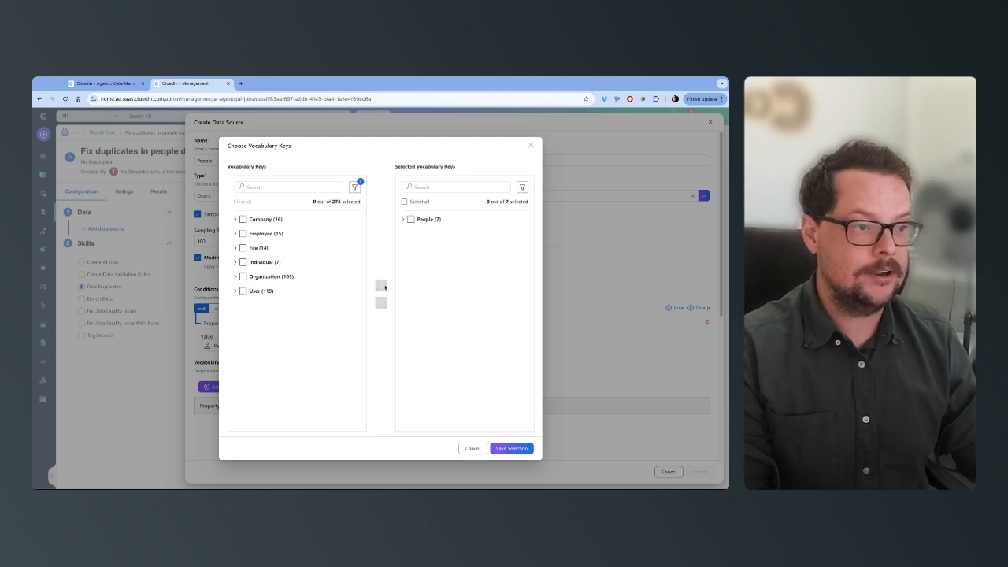
click(509, 448)
click(700, 471)
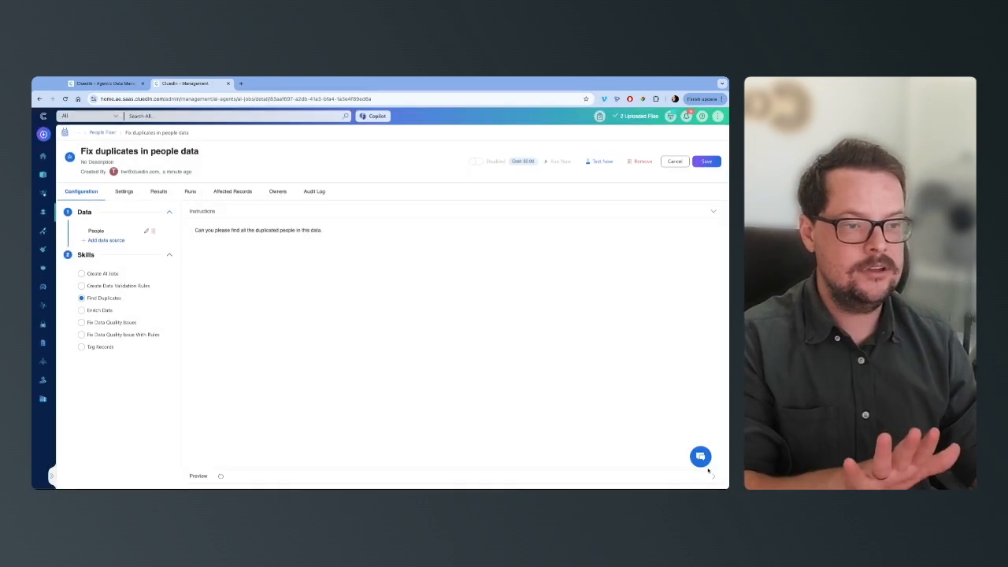
Insert the People data source into the job instructions and save the job
click(88, 230)
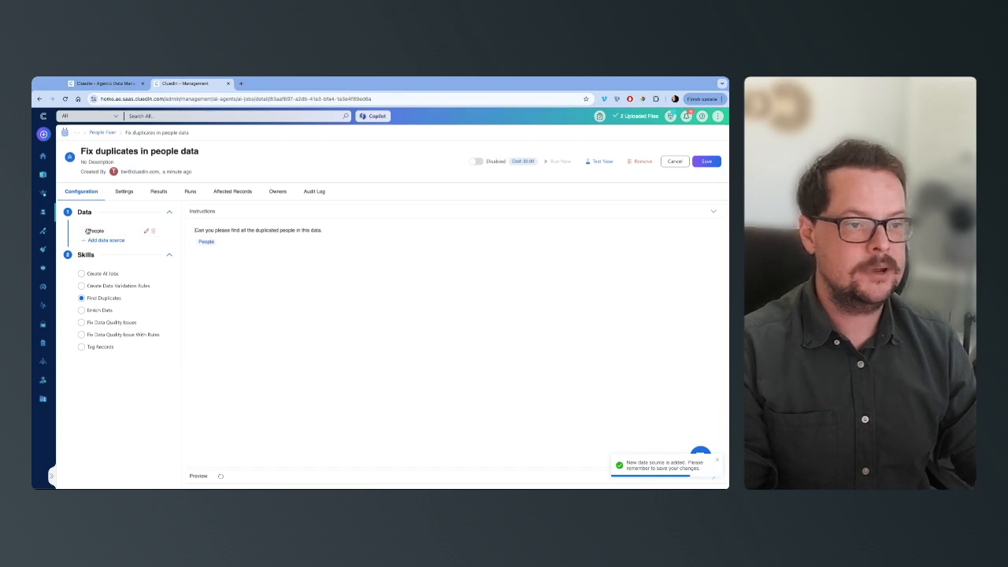
click(706, 160)
Examine the instructions preview and compare the name, country and phone variations among the People records
click(713, 212)
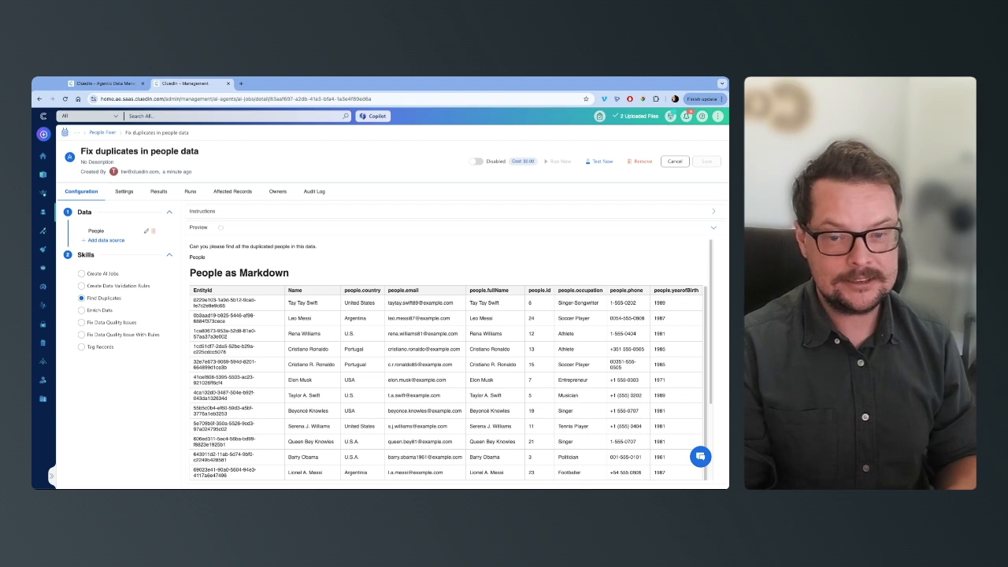
scroll(431, 334, down, 1)
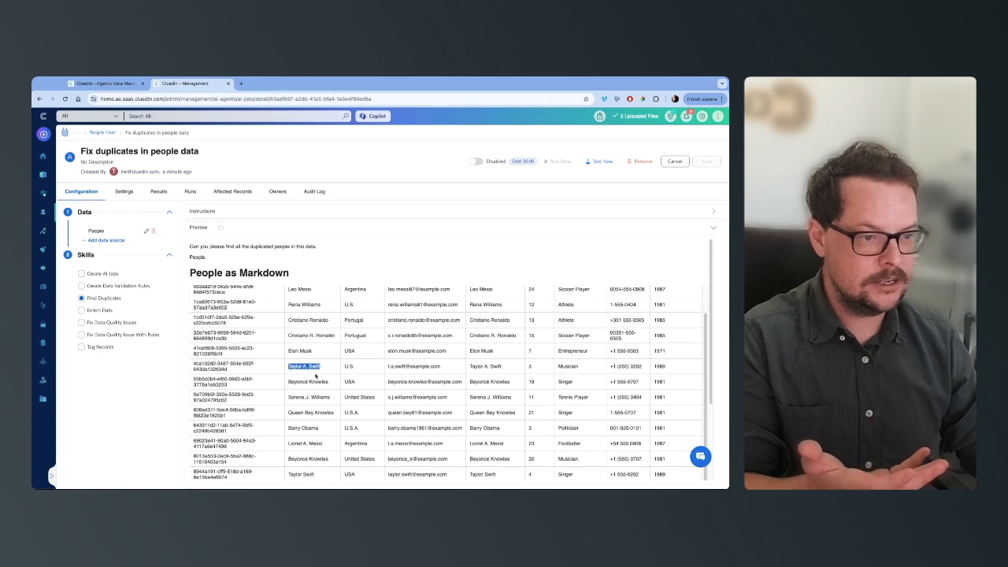
scroll(319, 429, down, 1)
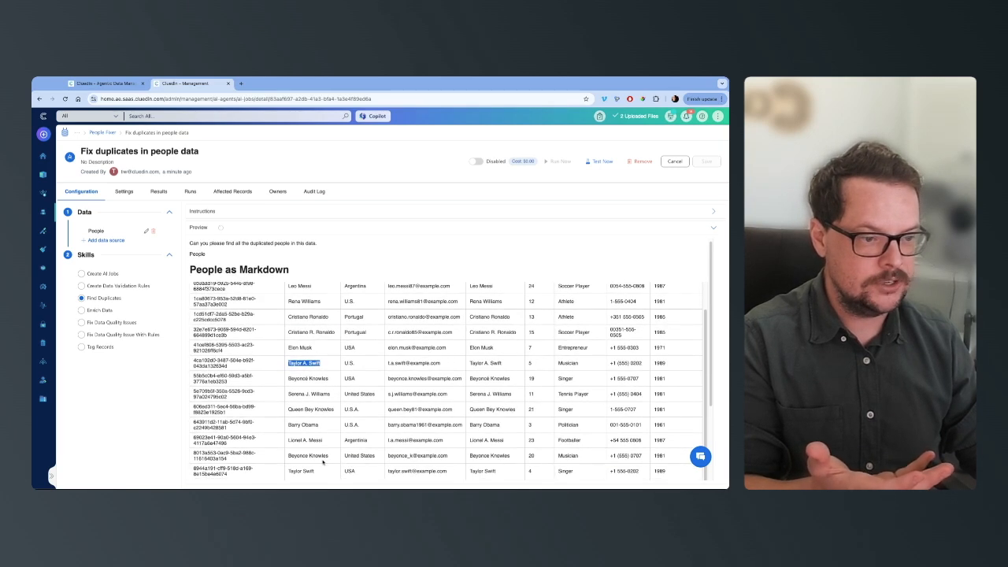
scroll(322, 463, up, 1)
scroll(309, 473, up, 2)
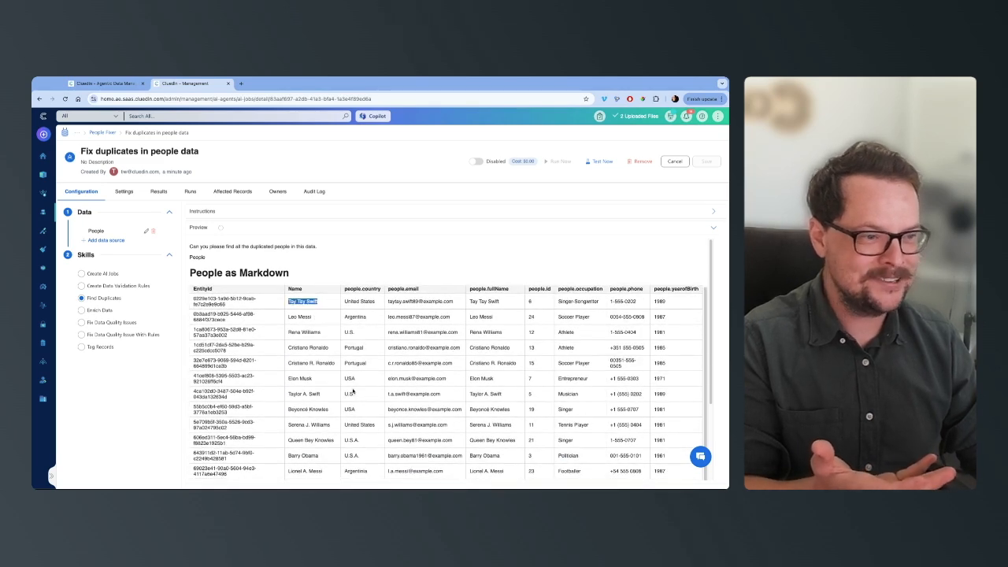
scroll(352, 390, down, 2)
scroll(378, 331, up, 2)
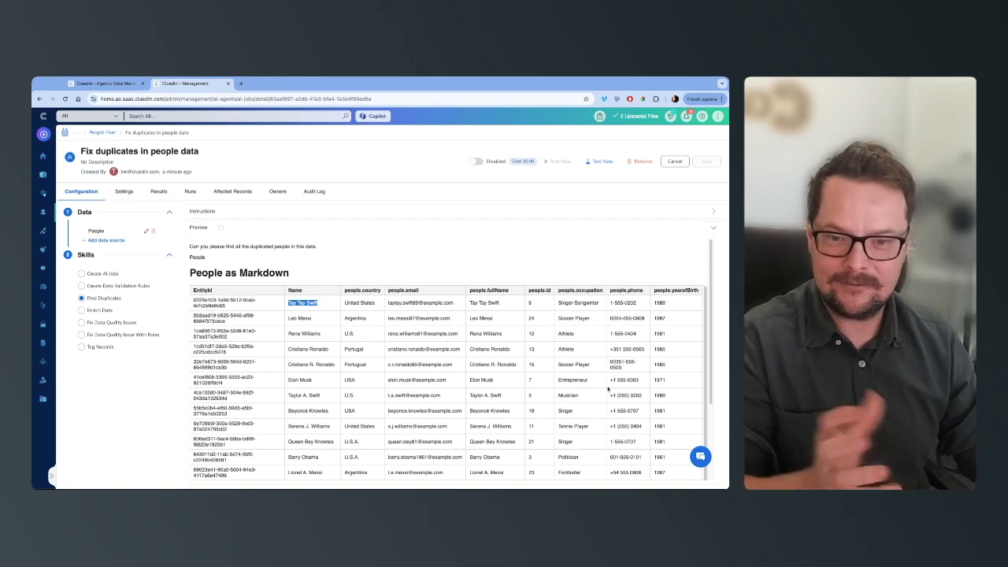
scroll(534, 415, down, 1)
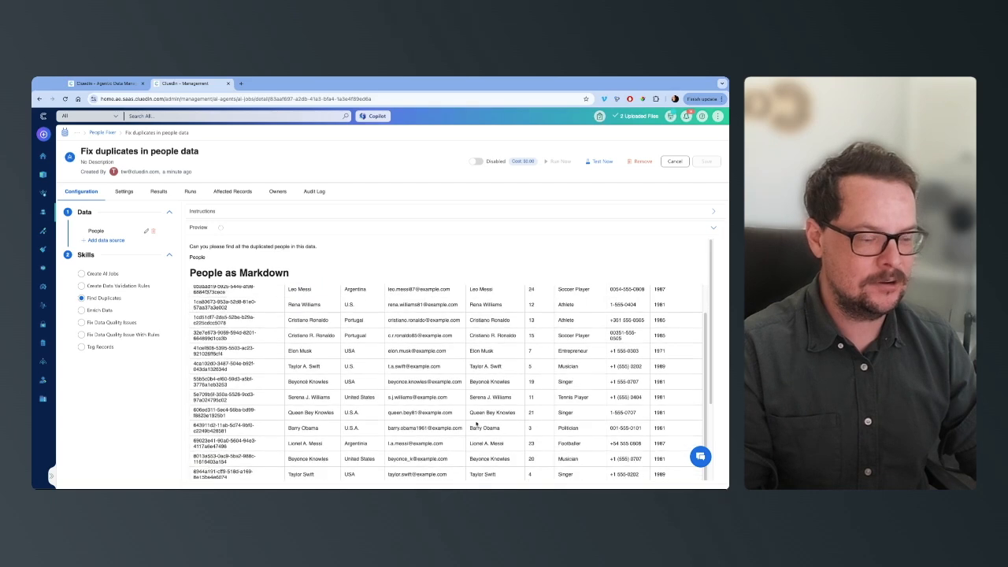
scroll(475, 423, down, 3)
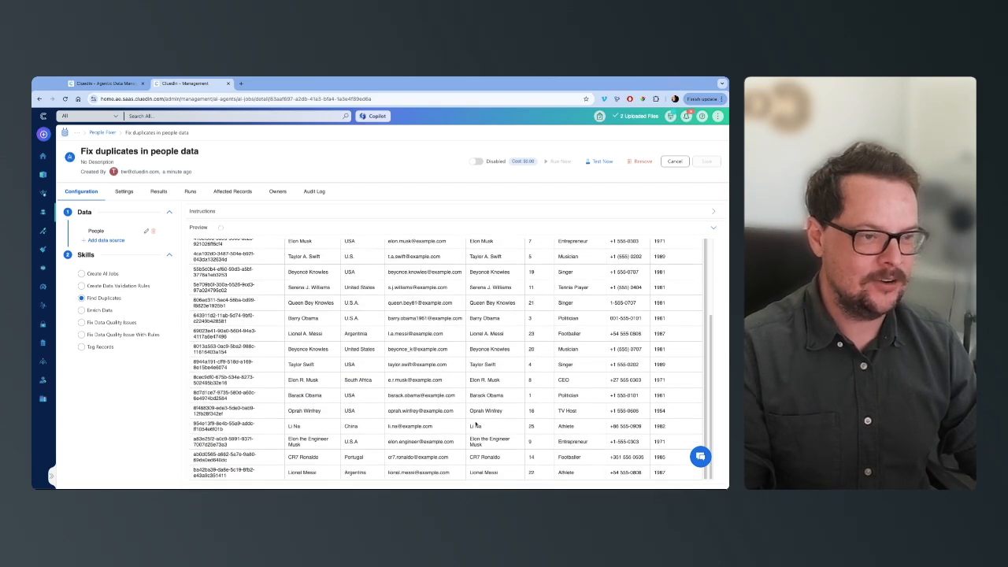
scroll(475, 424, up, 1)
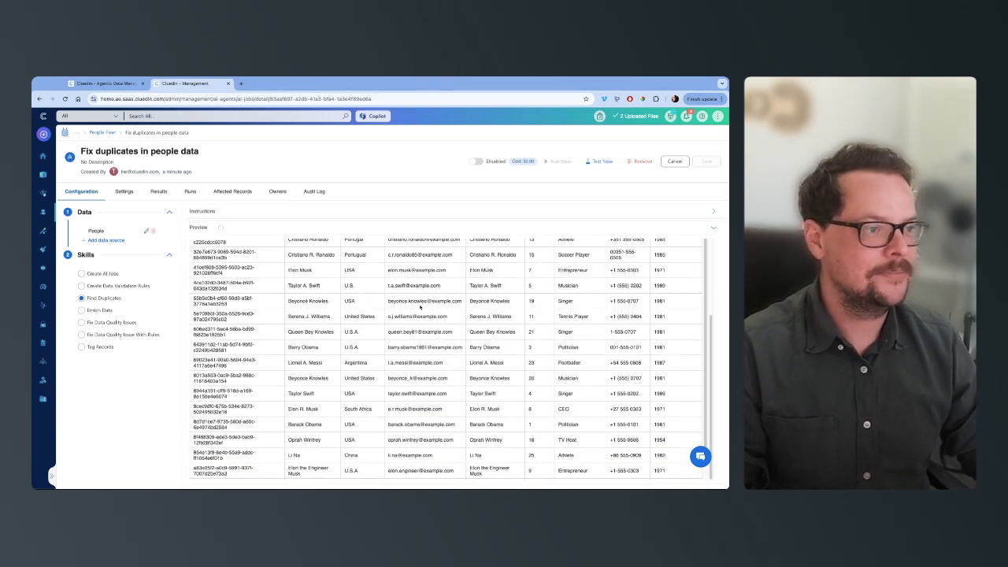
Enable the Fix duplicates in people data job and run it
click(475, 161)
click(448, 339)
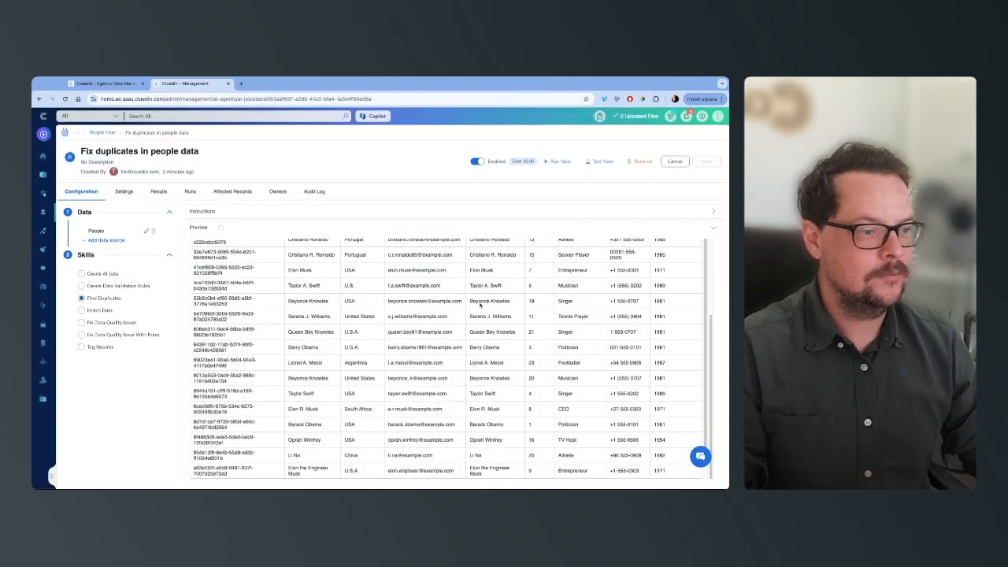
click(560, 162)
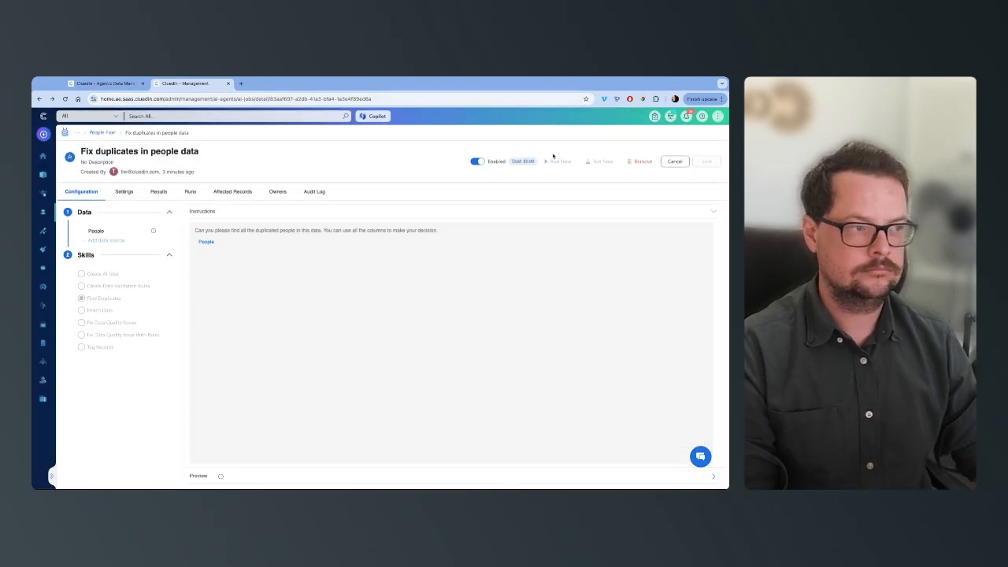
click(712, 212)
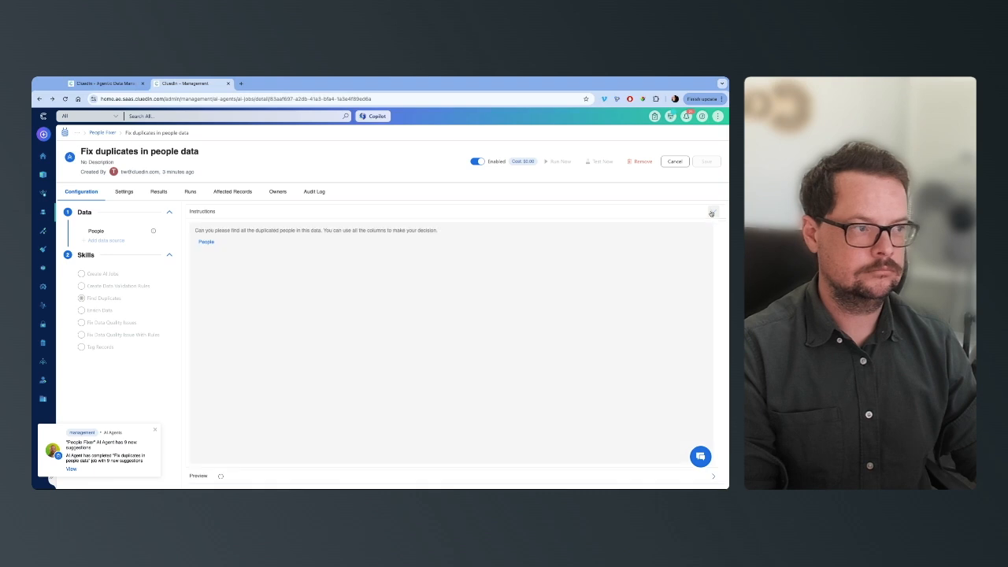
click(711, 213)
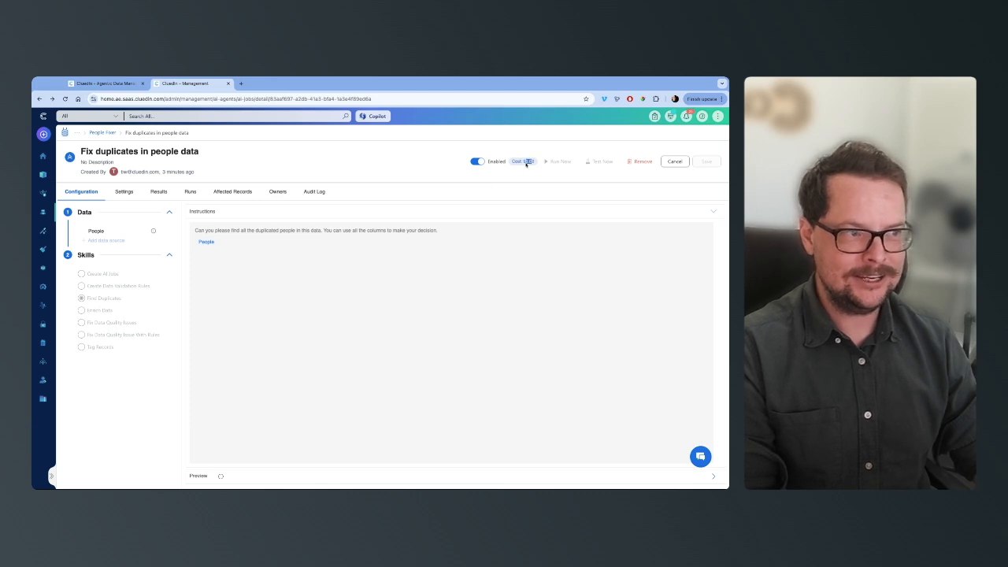
Open the job's results and refresh them to check the agent's duplicate suggestions
click(160, 192)
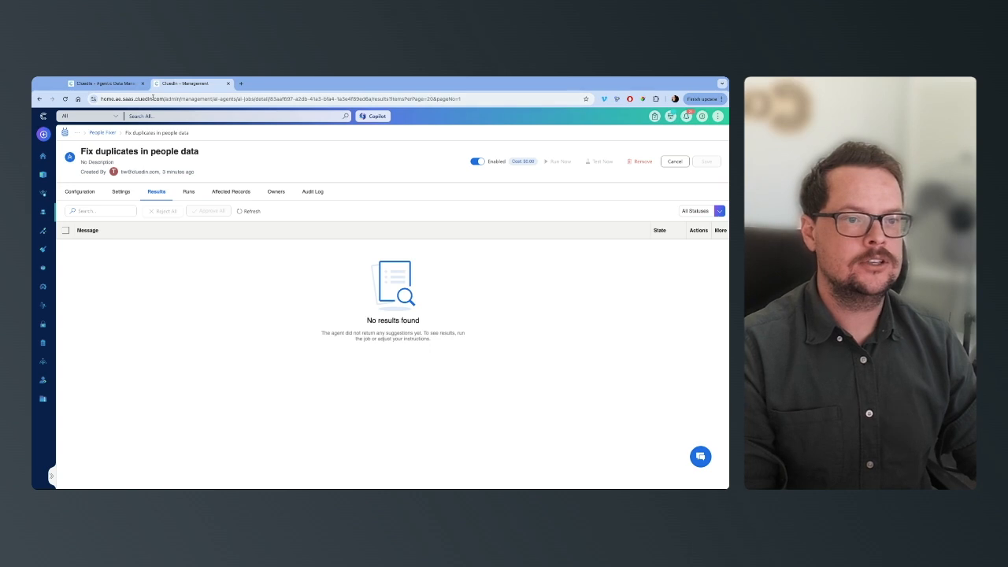
click(193, 99)
click(248, 210)
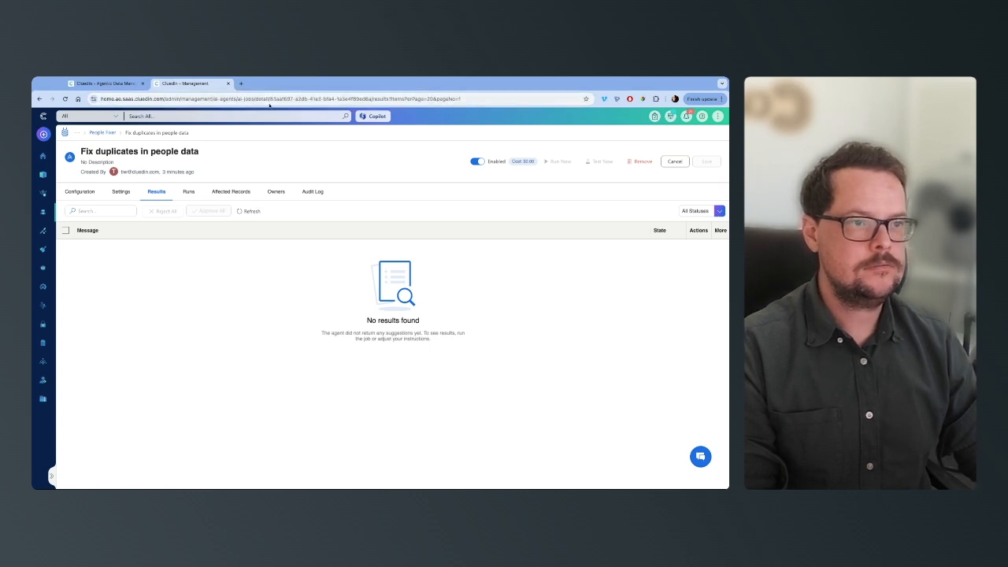
click(271, 101)
key(Return)
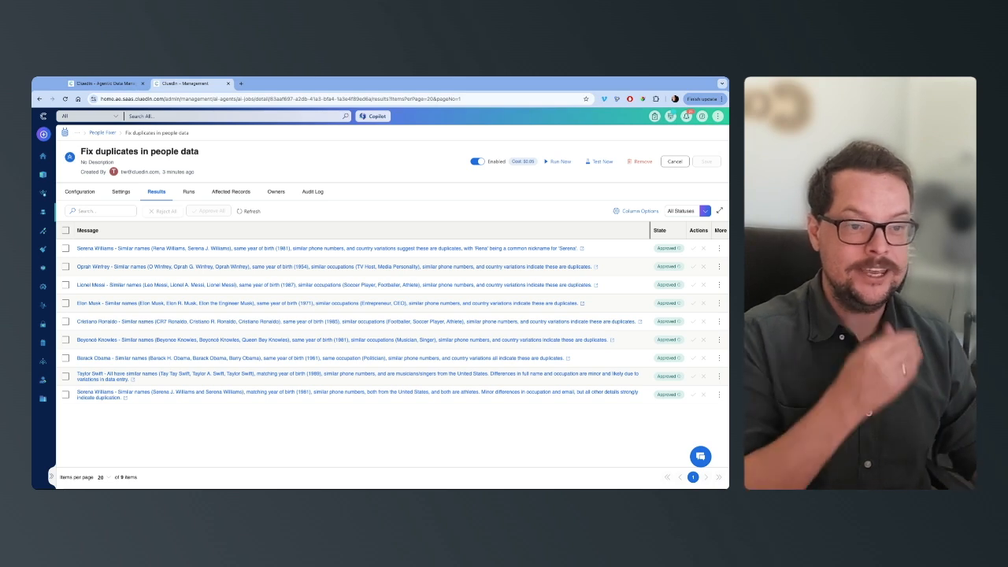
Review the matching rules and matches of the deduplication project Find possible duplicates in our Individual data
click(43, 268)
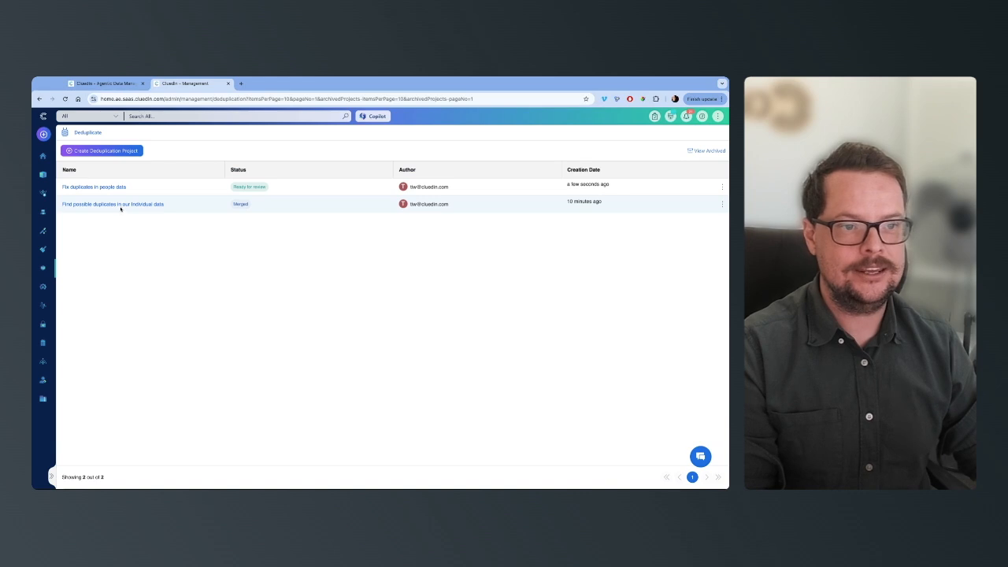
click(122, 205)
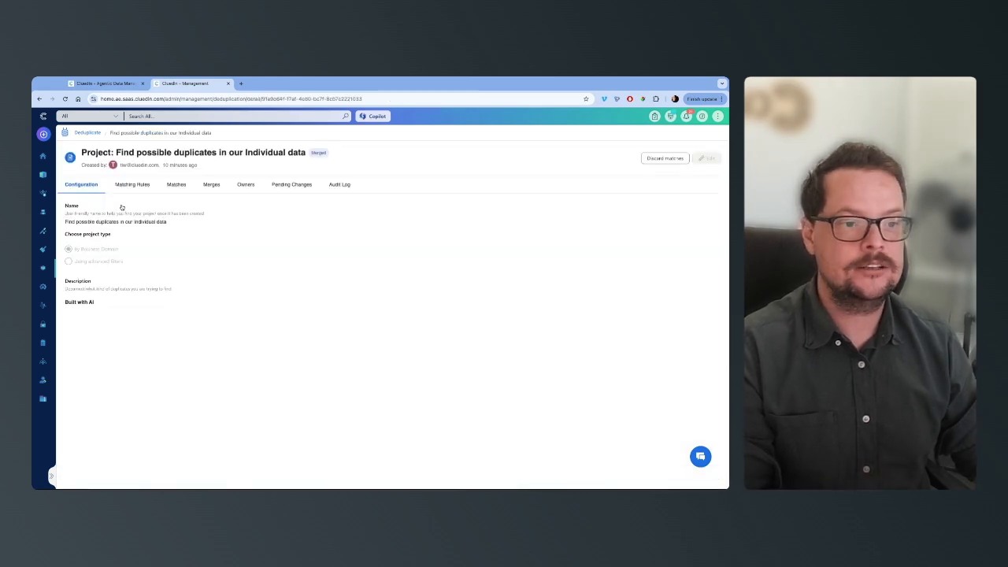
click(129, 185)
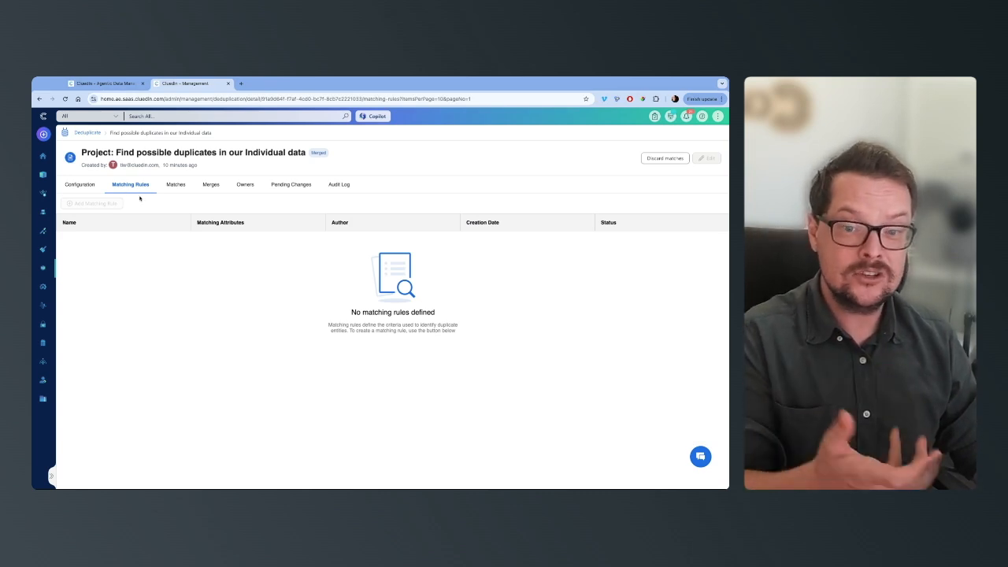
click(180, 187)
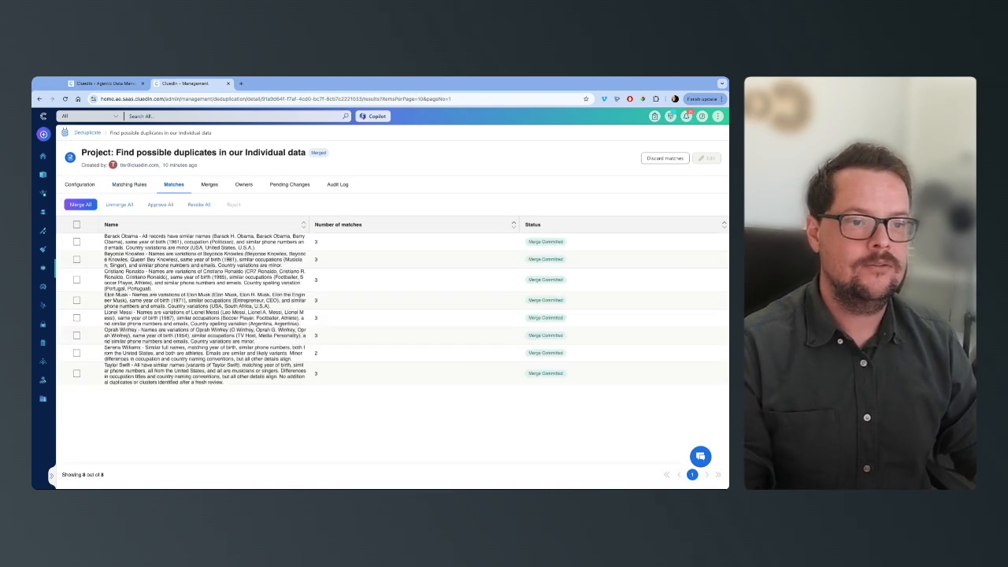
Return to the deduplication projects and open the matches of Fix duplicates in people data
click(87, 132)
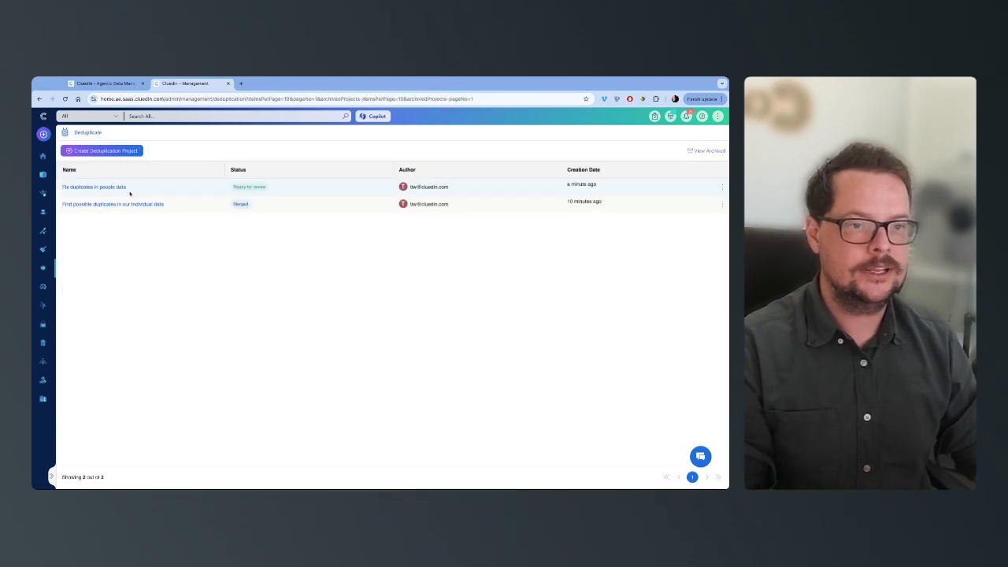
click(111, 188)
click(180, 185)
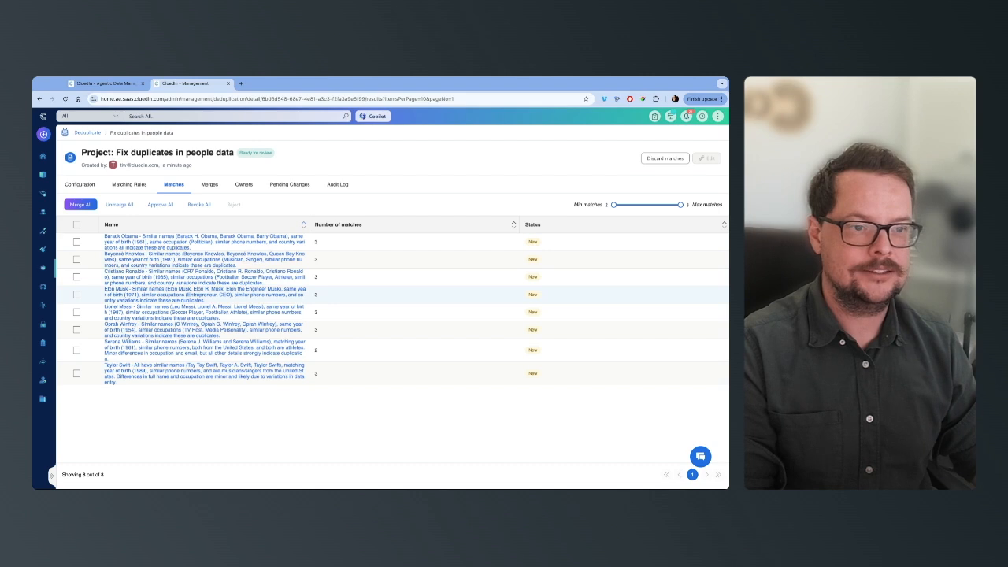
Open the Barack Obama duplicate group and examine its conflicting and matching values
click(147, 243)
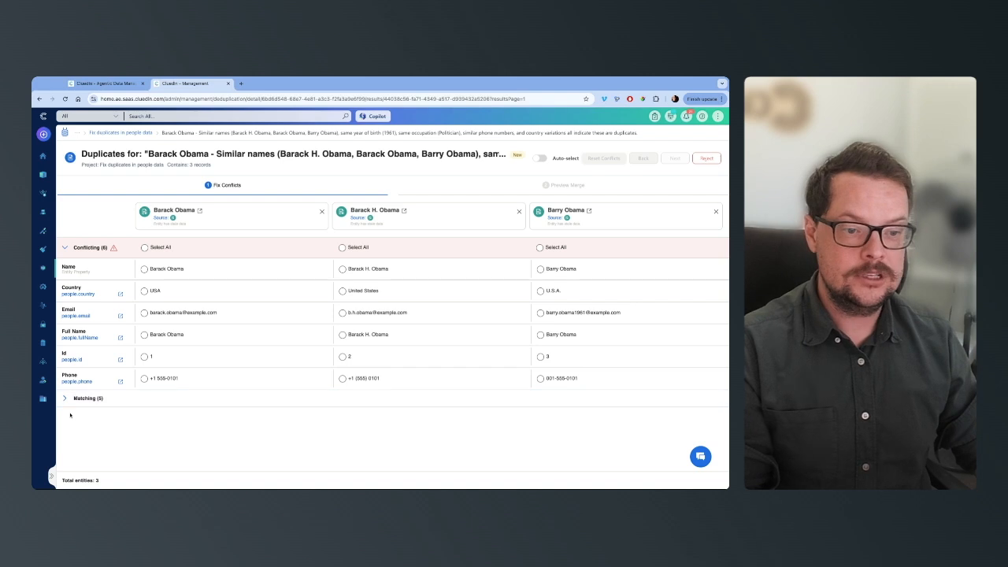
click(63, 400)
scroll(205, 437, down, 1)
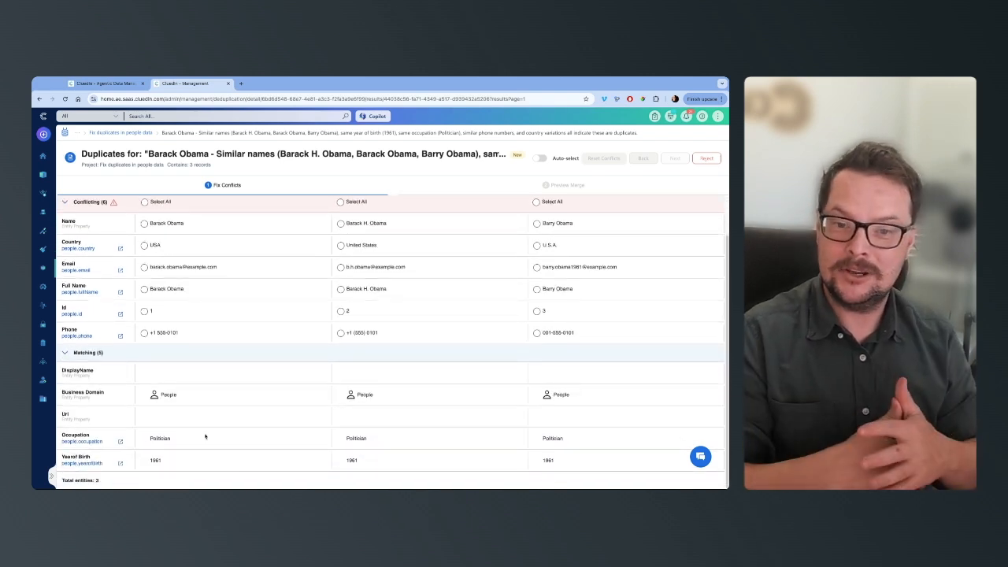
double_click(161, 438)
double_click(160, 460)
scroll(181, 339, up, 1)
click(520, 313)
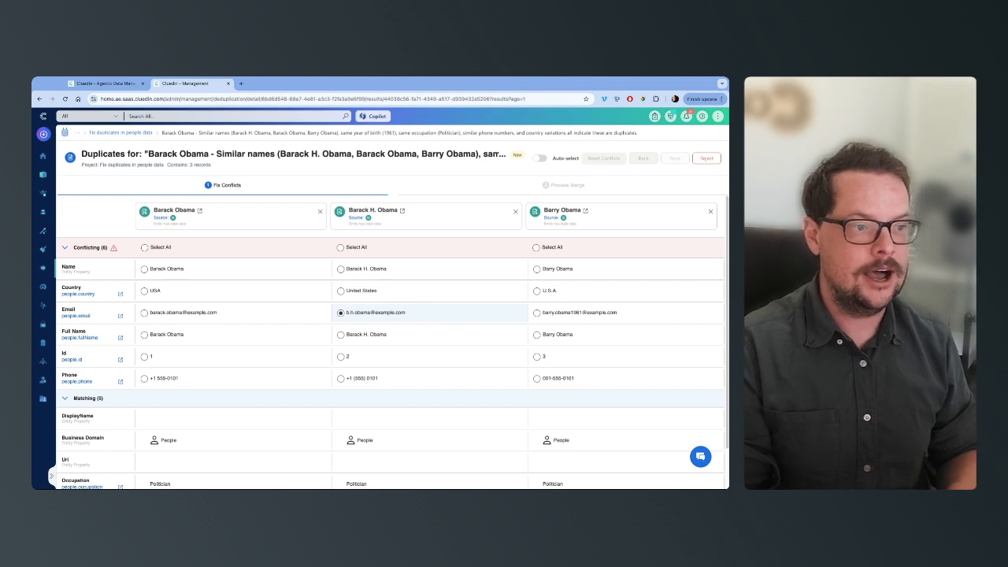
Return to the project's matches, select all duplicate groups and approve them
click(127, 134)
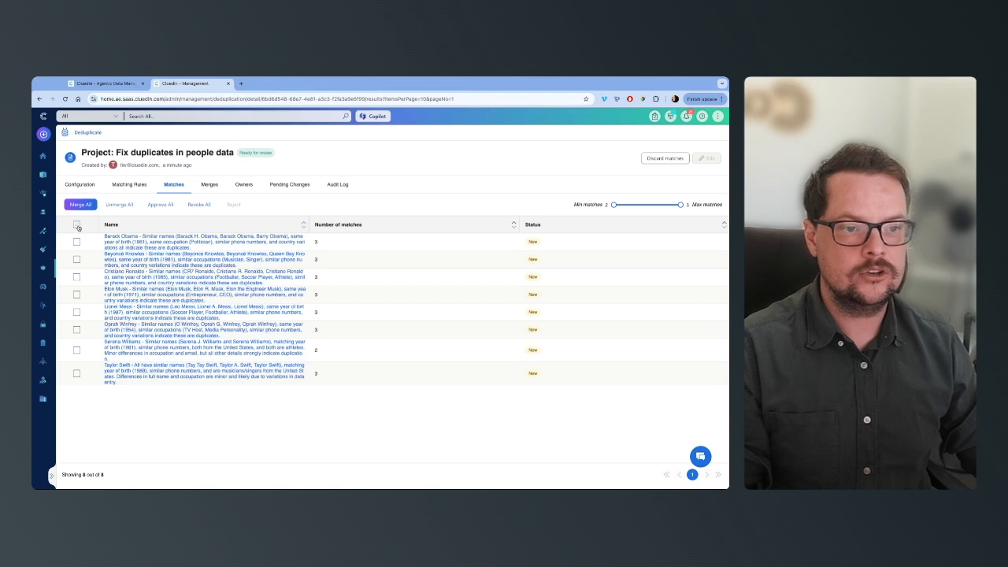
click(76, 225)
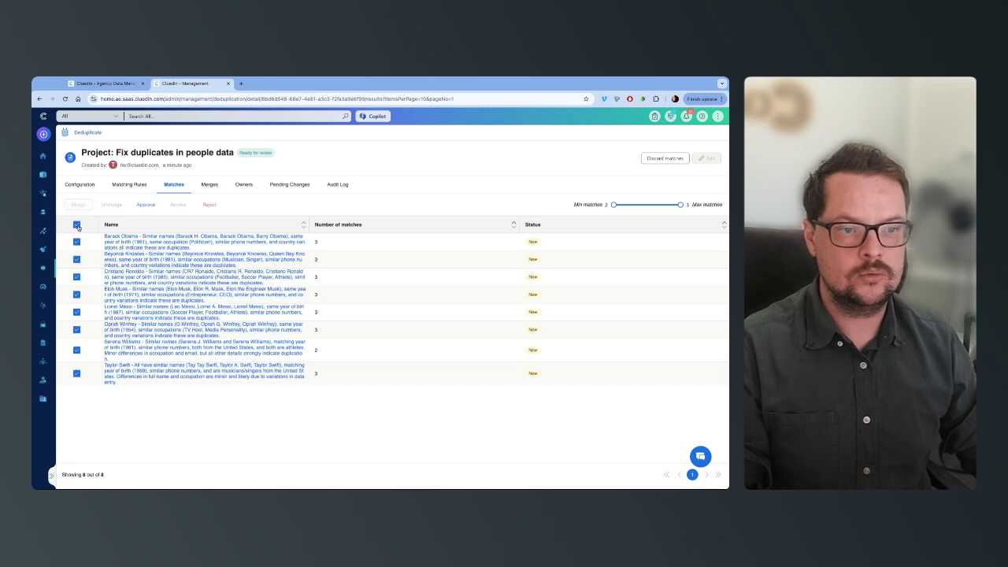
click(145, 204)
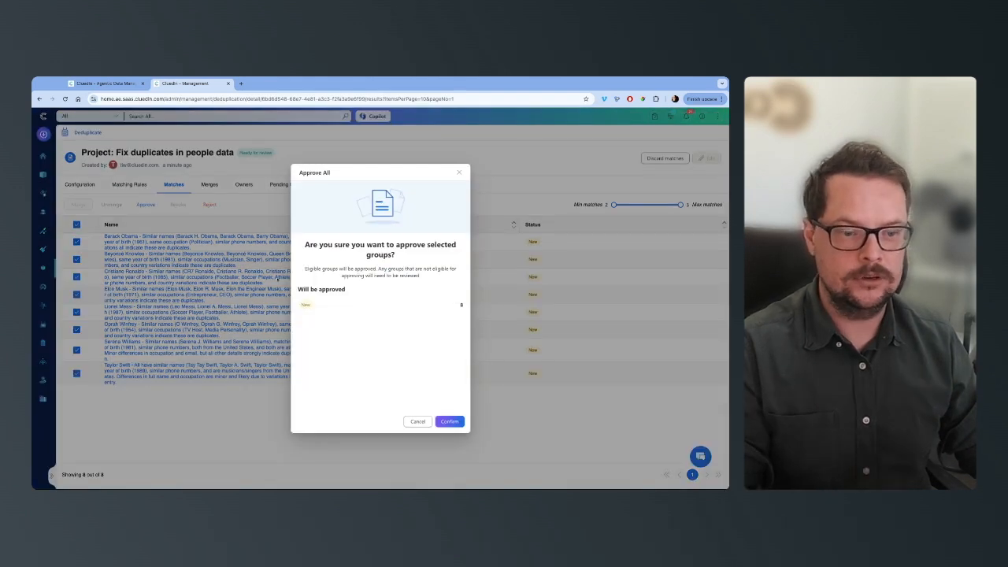
click(449, 421)
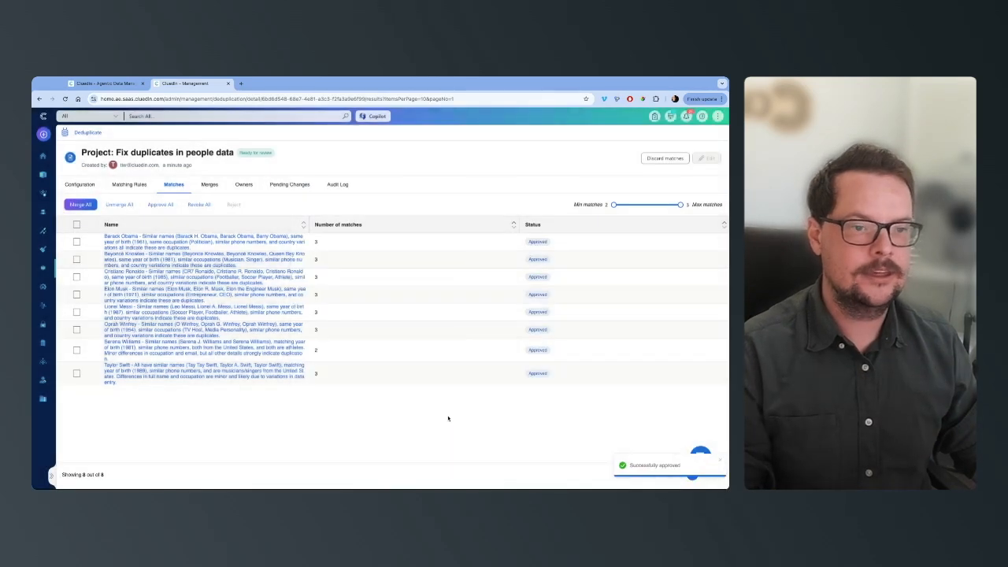
Merge all approved duplicate groups, keeping the default stale data strategy
click(82, 204)
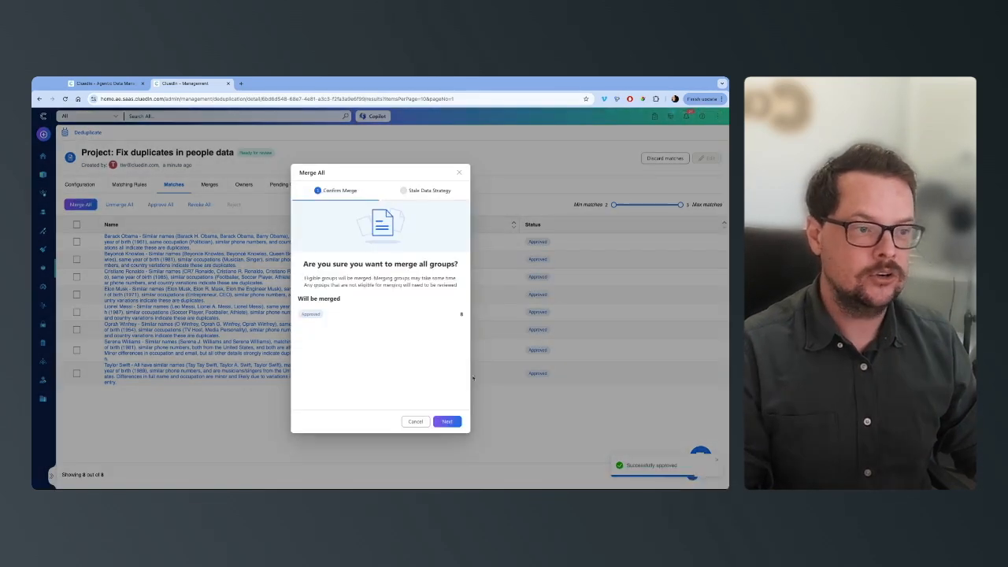
click(447, 422)
click(451, 422)
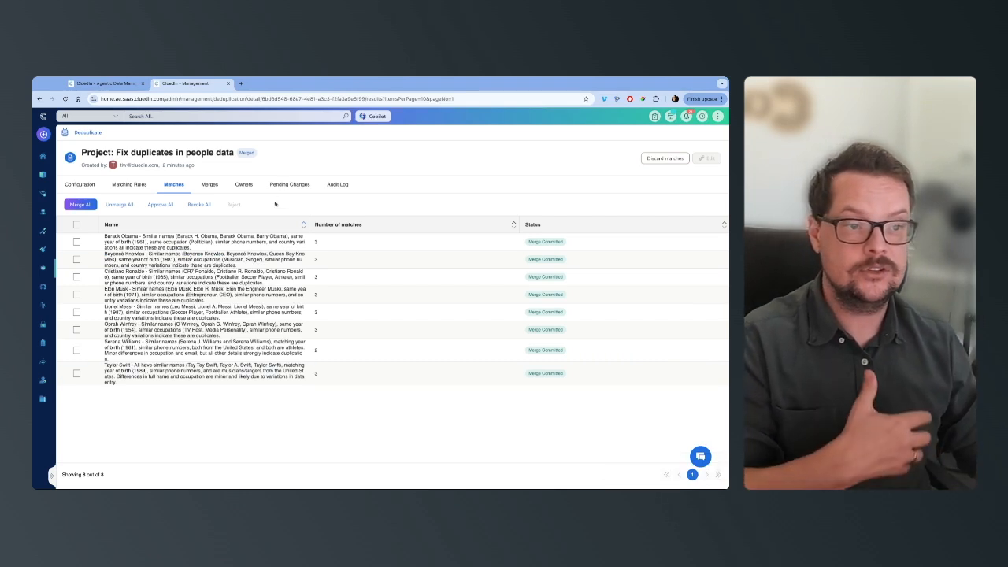
Open the merged Barack H. Obama record from the project's merges
click(209, 186)
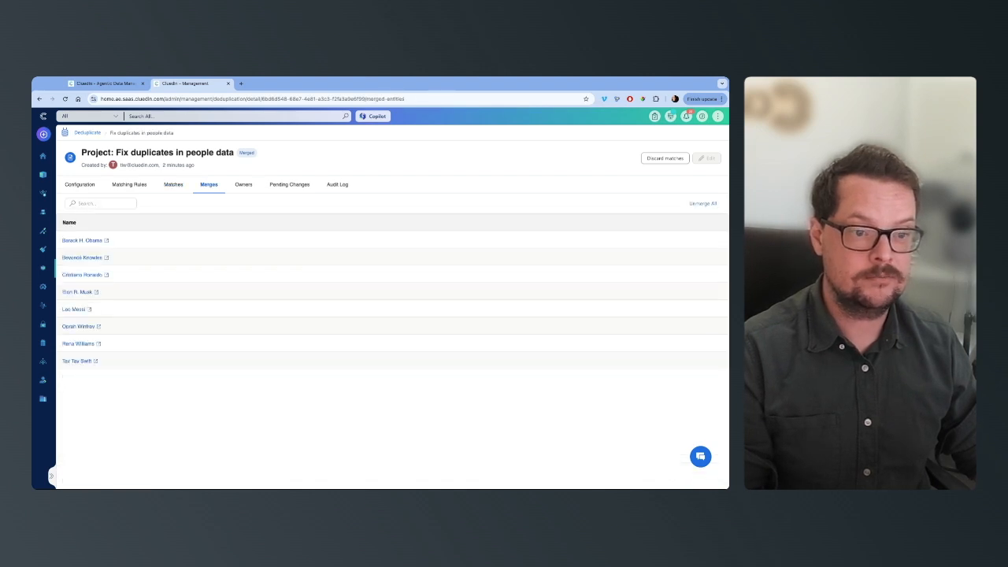
click(89, 241)
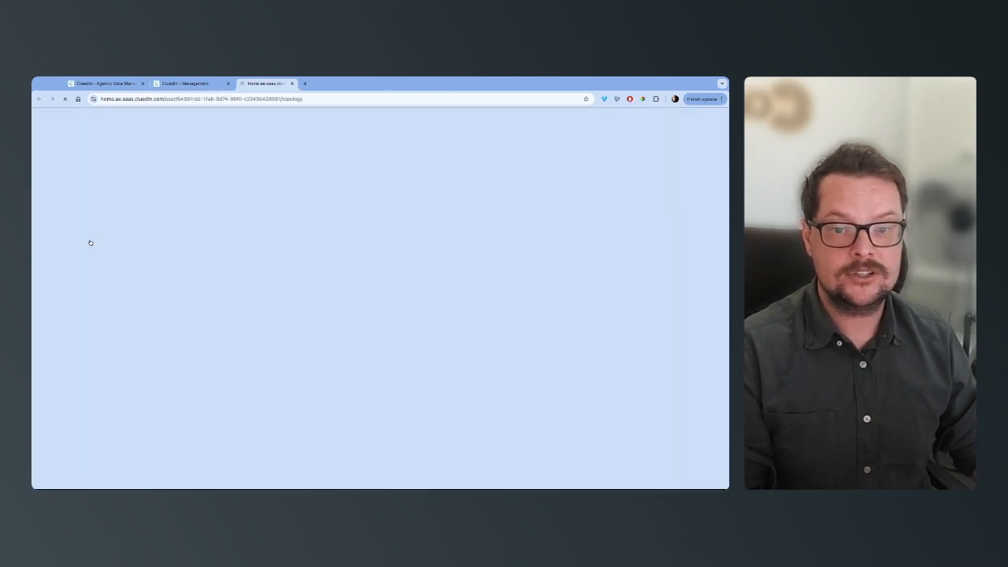